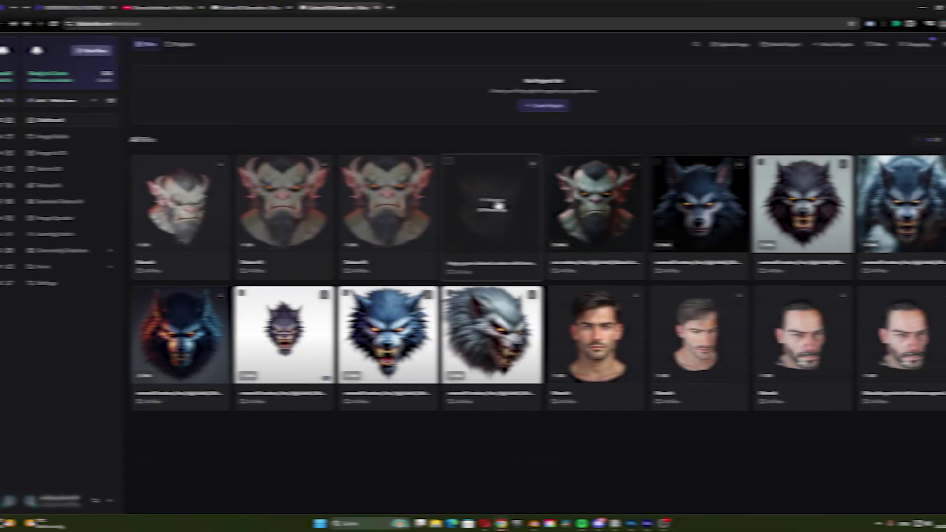
Open the orc model from the gallery and orbit its AI-textured head in Material Preview.
{"action": "left_click", "coordinate": [478, 202]}
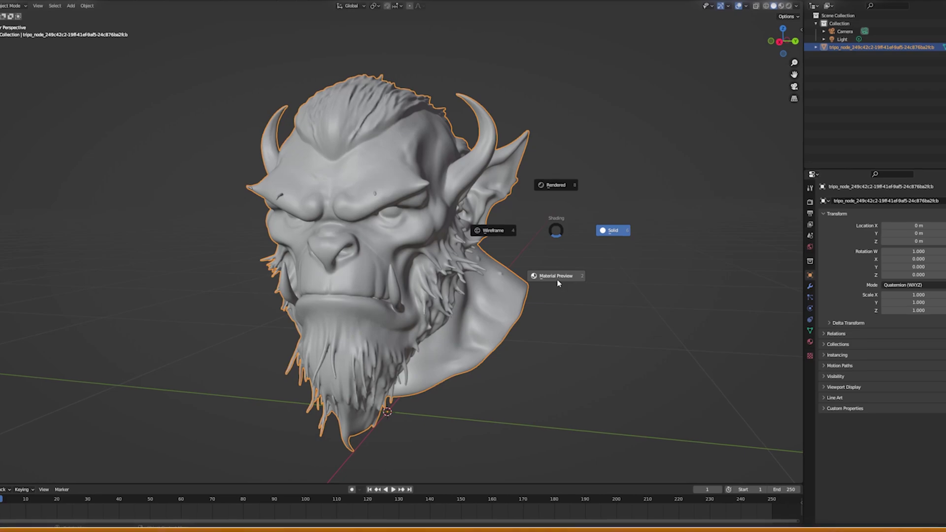
{"action": "left_click", "coordinate": [558, 283]}
{"action": "middle_click_drag", "start_coordinate": [558, 283], "coordinate": [274, 318]}
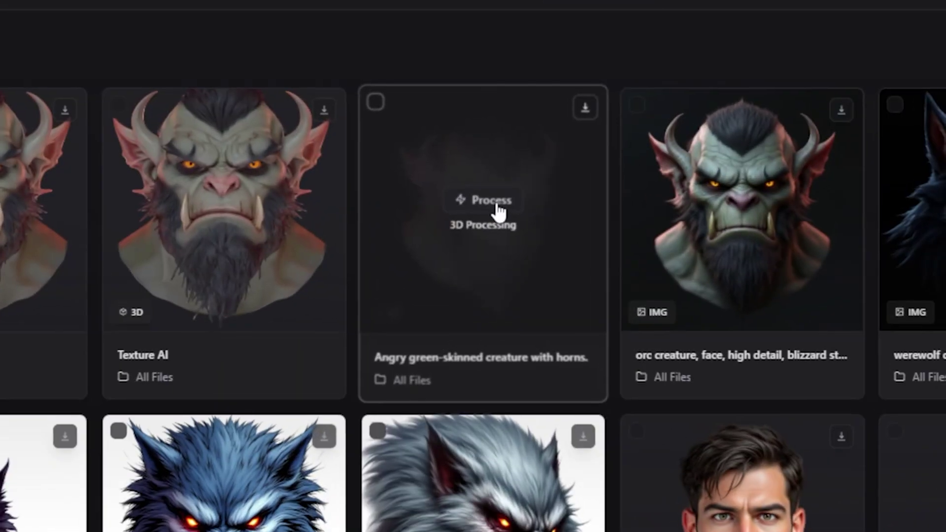
Open 'Angry green-skinned creature with horns', rotate the horned head, and send it to Texture AI.
{"action": "left_click", "coordinate": [486, 203]}
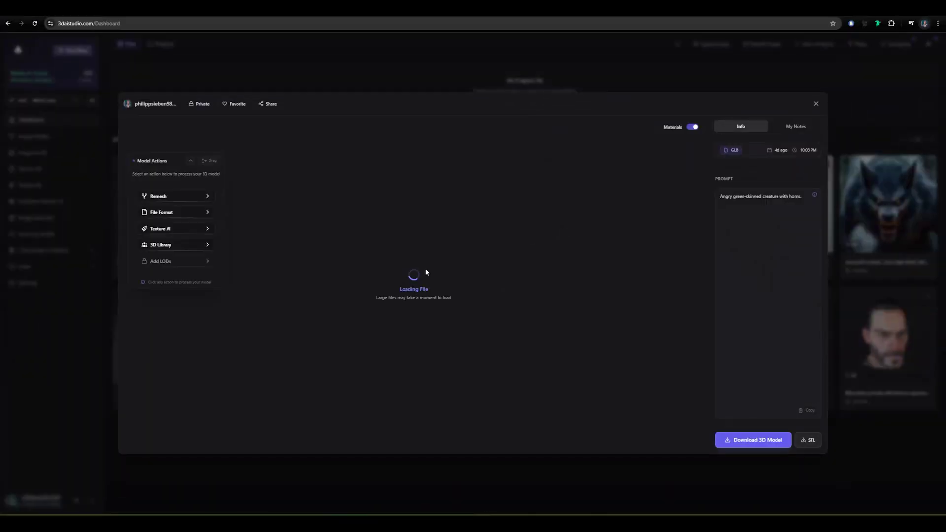
{"action": "left_click_drag", "start_coordinate": [500, 322], "coordinate": [444, 237]}
{"action": "scroll", "coordinate": [348, 312], "scroll_direction": "up", "scroll_amount": 5}
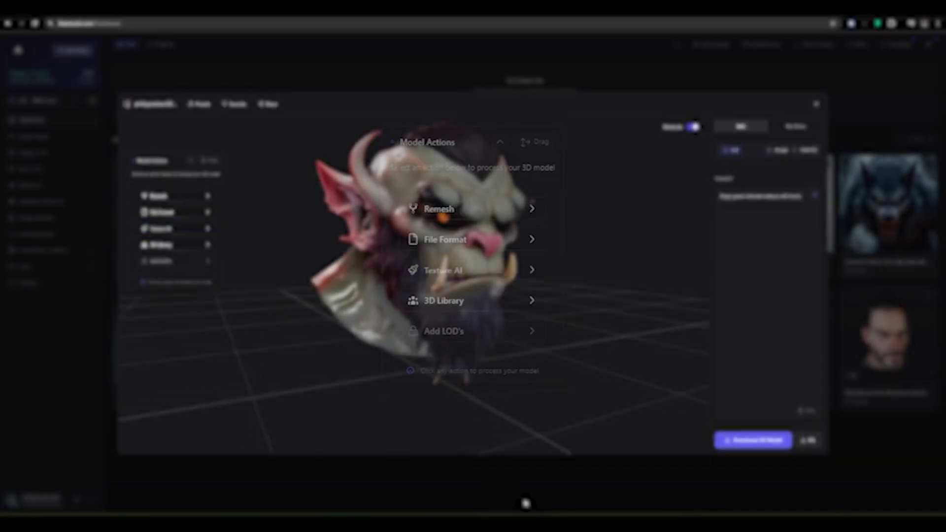
{"action": "left_click", "coordinate": [469, 274]}
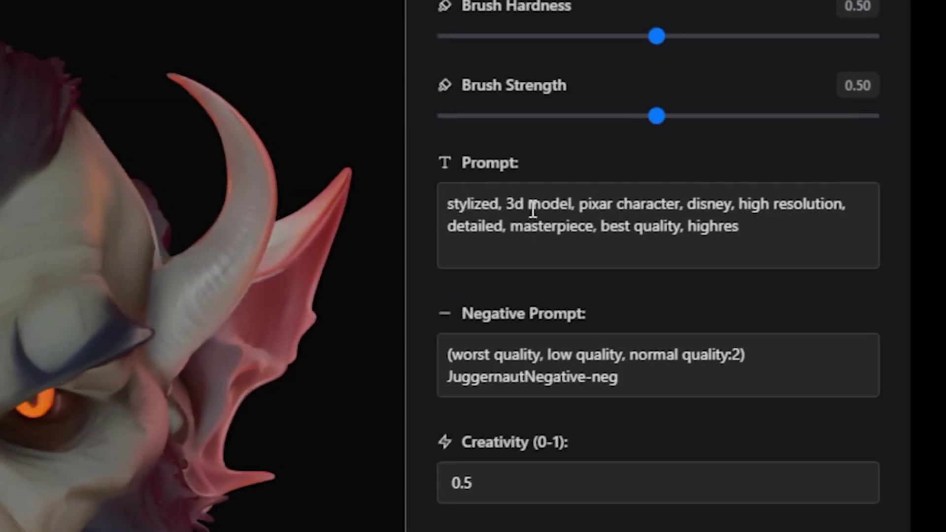
Replace the stylized prompt words with photoreal face, skin and high-resolution quality terms.
{"action": "left_click_drag", "start_coordinate": [818, 165], "coordinate": [889, 184]}
{"action": "left_click", "coordinate": [741, 259]}
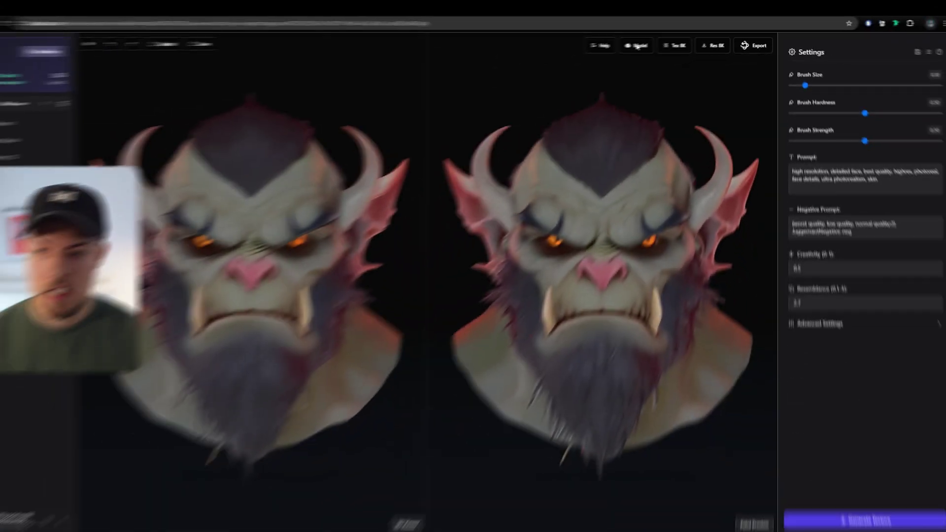
Pick the AI model and generate a realistic orc texture with dark hair and amber eyes.
{"action": "left_click", "coordinate": [438, 81]}
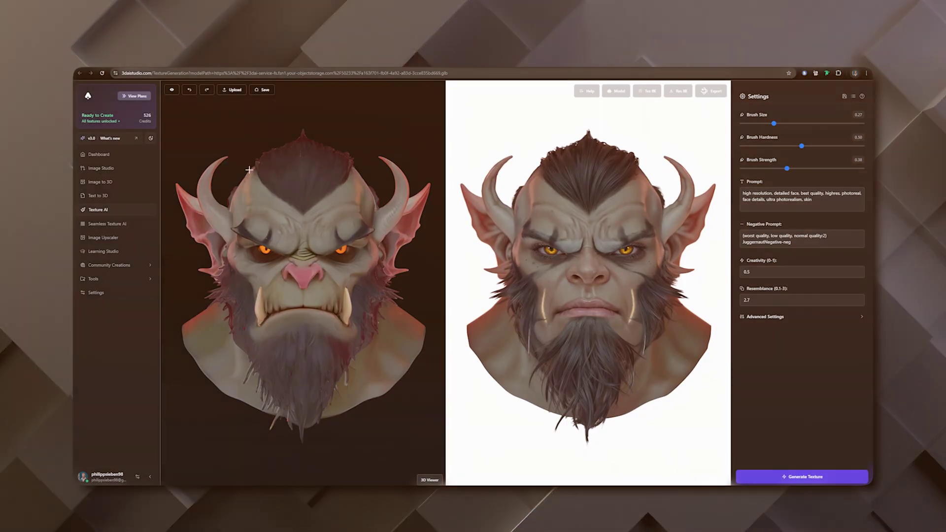
Inspect the top of the 'male creature' textured head and save it to generations.
{"action": "left_click_drag", "start_coordinate": [178, 361], "coordinate": [345, 237]}
{"action": "right_click", "coordinate": [463, 192]}
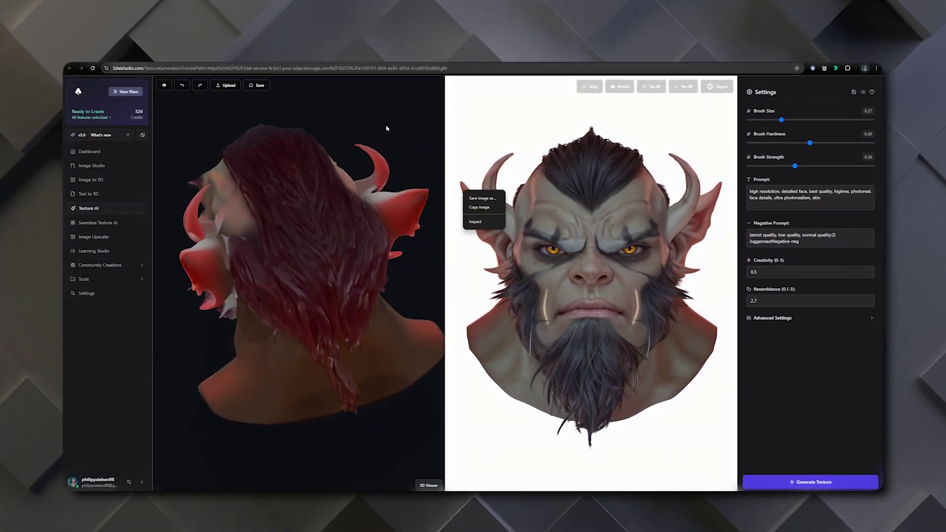
{"action": "left_click", "coordinate": [387, 128]}
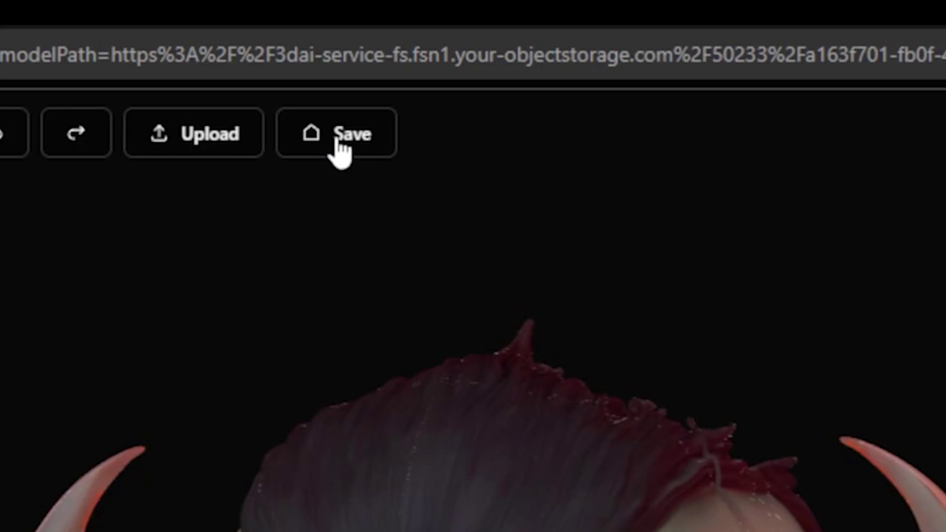
{"action": "left_click", "coordinate": [336, 133]}
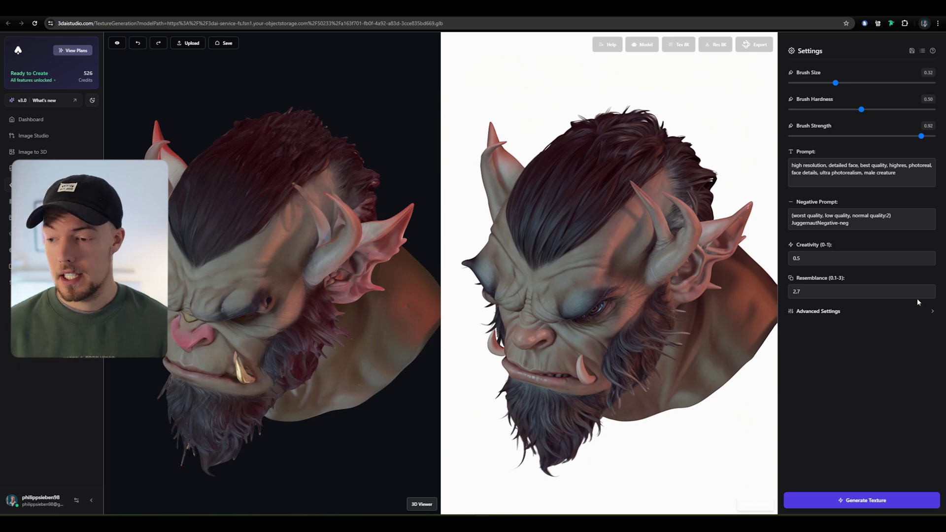
In Advanced Settings, enable Use Paint Mode with paint colour #64564f.
{"action": "left_click", "coordinate": [933, 314]}
{"action": "scroll", "coordinate": [827, 424], "scroll_direction": "down", "scroll_amount": 1}
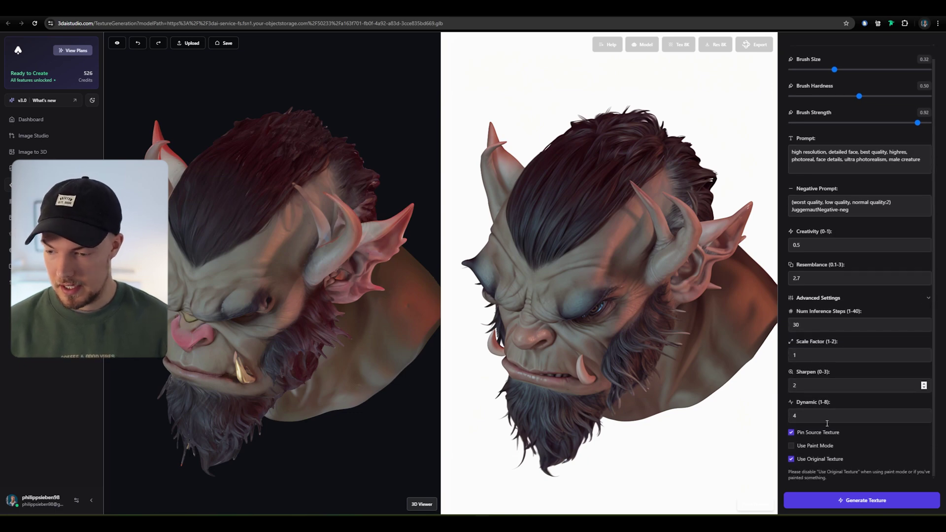
{"action": "left_click", "coordinate": [791, 444]}
{"action": "scroll", "coordinate": [915, 407], "scroll_direction": "down", "scroll_amount": 2}
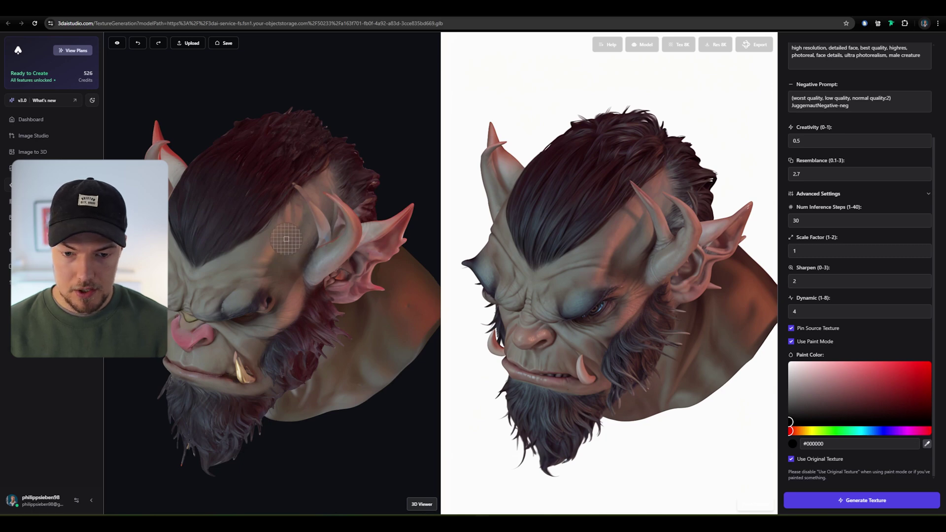
{"action": "left_click", "coordinate": [432, 250], "text": "alt"}
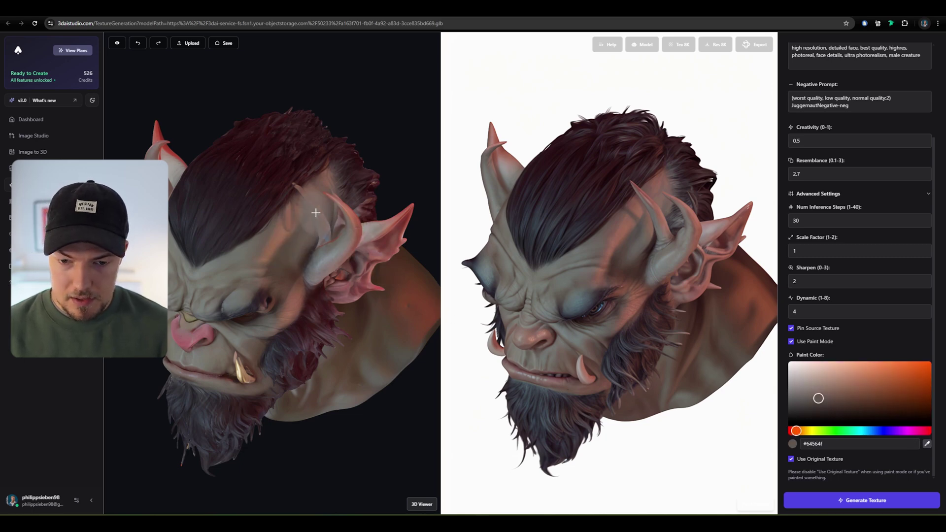
{"action": "scroll", "coordinate": [316, 214], "scroll_direction": "up", "scroll_amount": 3}
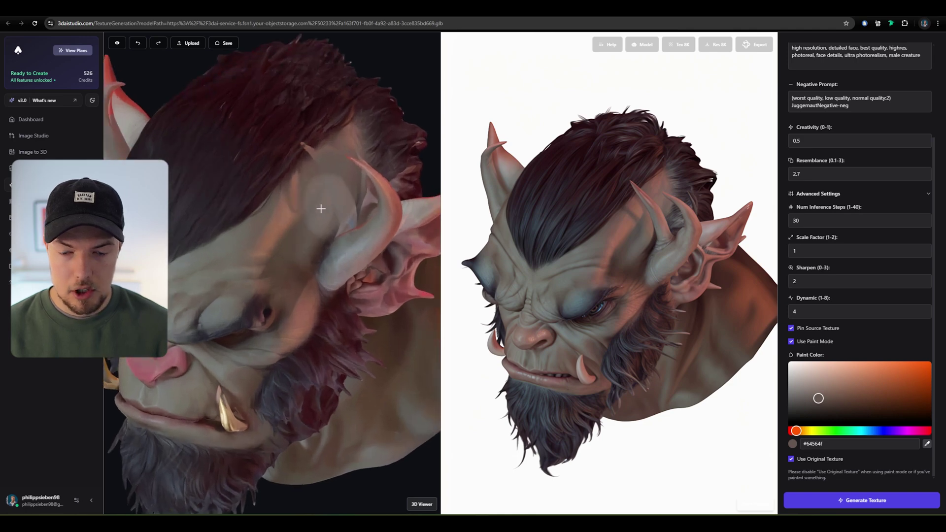
{"action": "left_click_drag", "start_coordinate": [321, 209], "coordinate": [303, 196]}
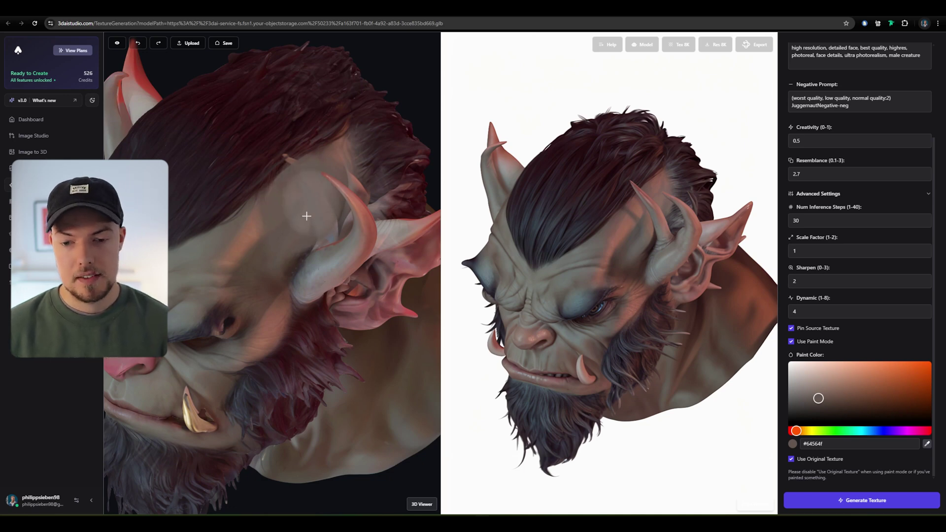
{"action": "left_click_drag", "start_coordinate": [290, 230], "coordinate": [401, 243]}
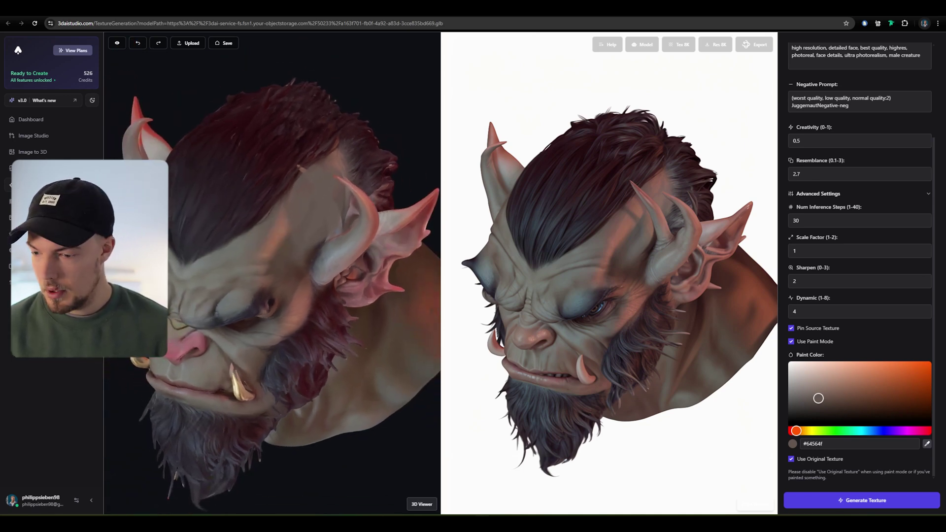
Turn Use Paint Mode off, generate the new texture, and check the 8K texture resolution.
{"action": "left_click", "coordinate": [799, 342]}
{"action": "left_click", "coordinate": [848, 500]}
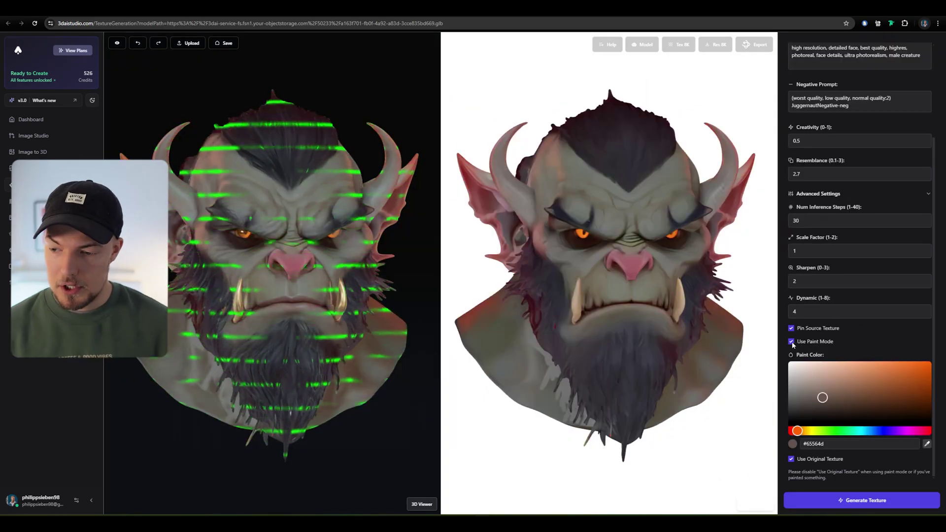
{"action": "left_click", "coordinate": [792, 342]}
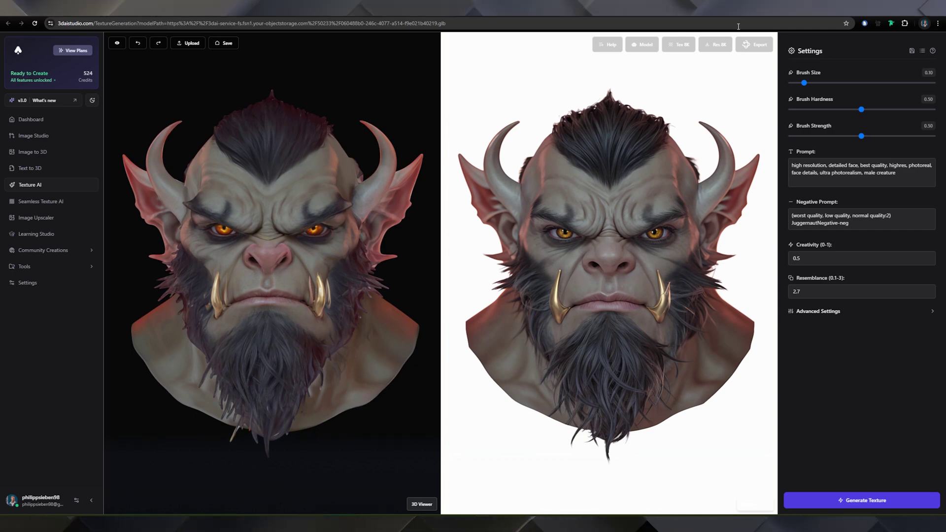
{"action": "left_click", "coordinate": [682, 45]}
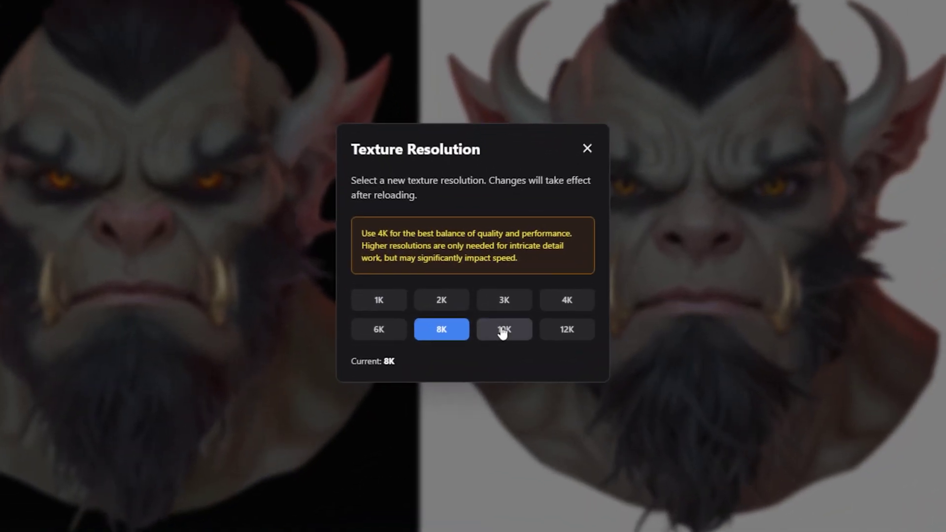
{"action": "left_click", "coordinate": [479, 321]}
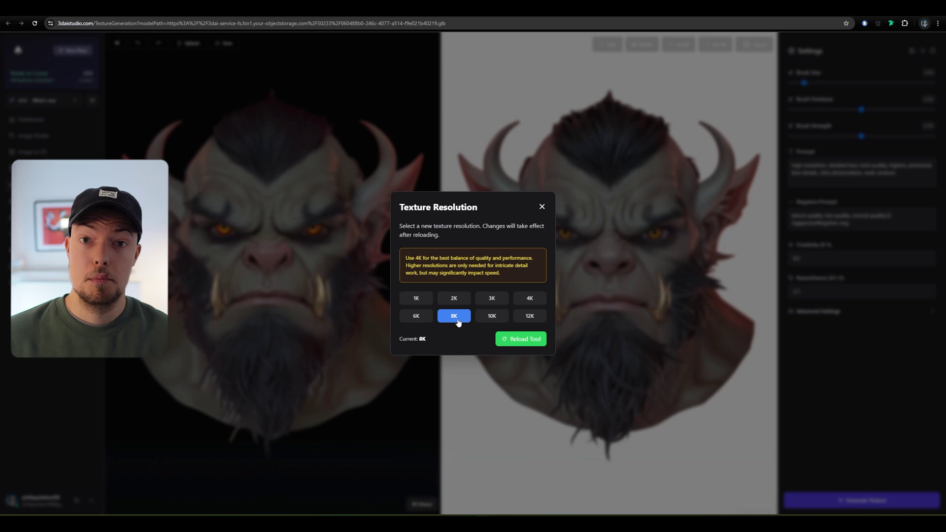
{"action": "left_click", "coordinate": [541, 305]}
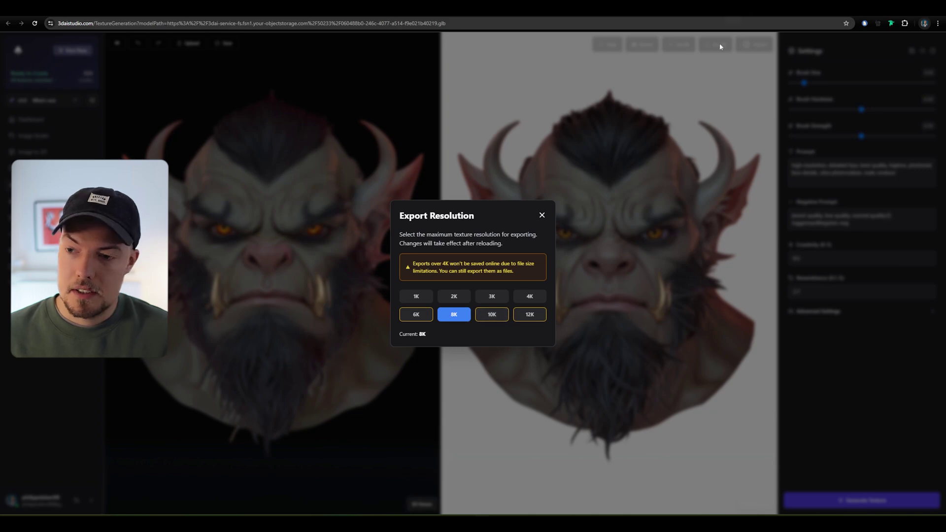
{"action": "left_click", "coordinate": [565, 207]}
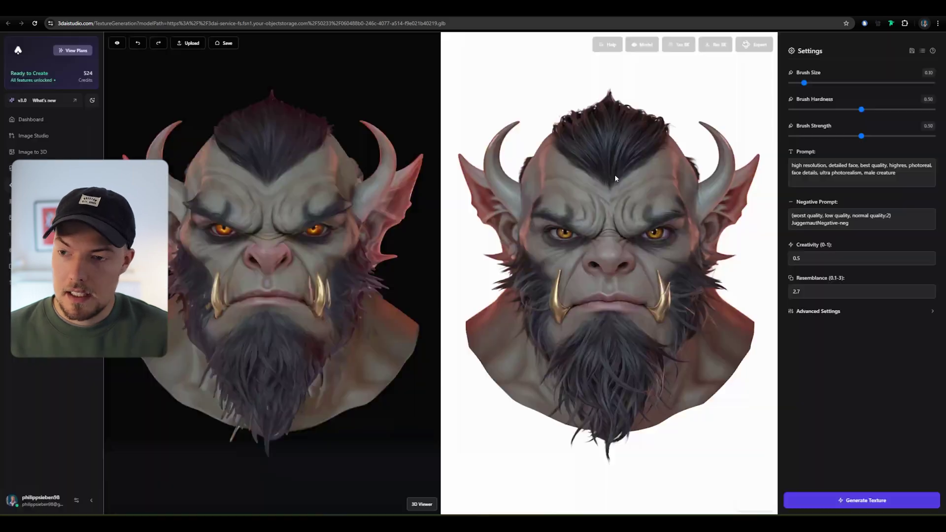
{"action": "left_click", "coordinate": [678, 45]}
{"action": "left_click", "coordinate": [542, 207]}
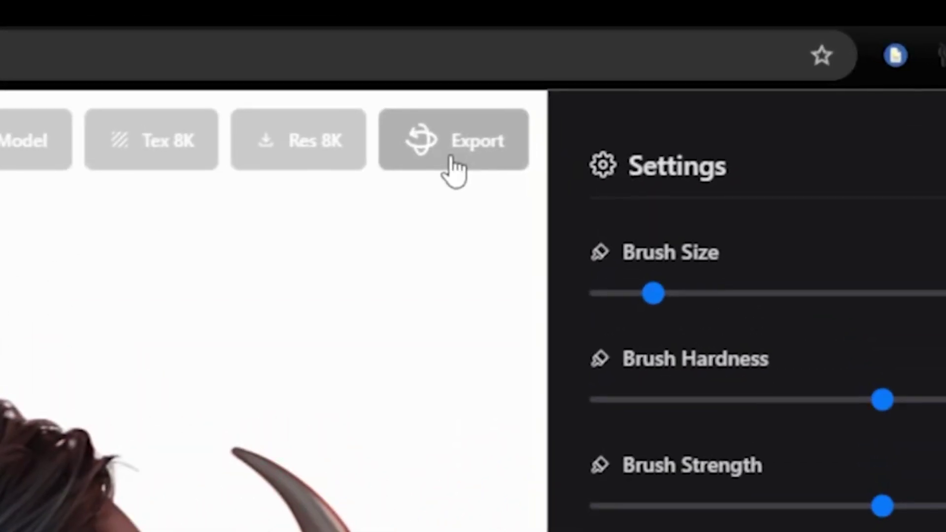
Export the retextured orc and download it as scene (10).glb.
{"action": "left_click", "coordinate": [453, 140]}
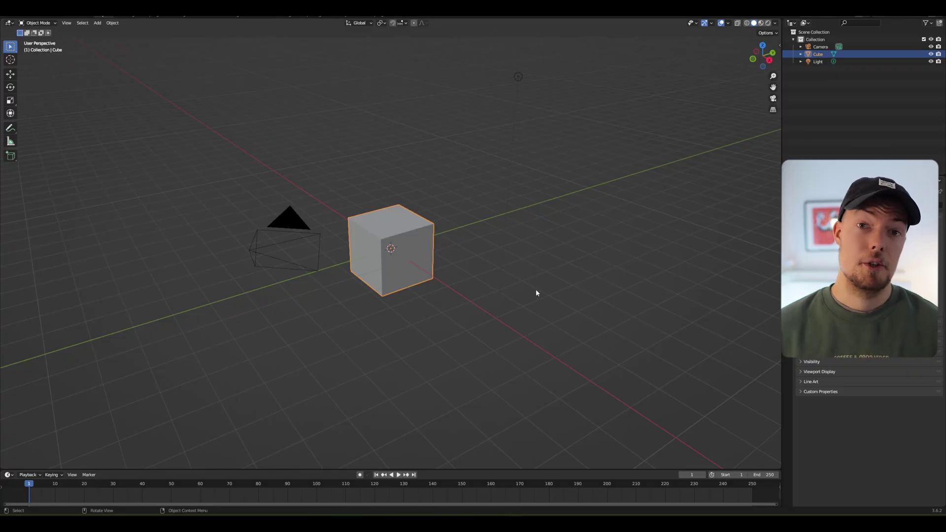
Import scene (10).glb from Downloads through File > Import > glTF 2.0.
{"action": "middle_click_drag", "start_coordinate": [522, 283], "coordinate": [358, 250]}
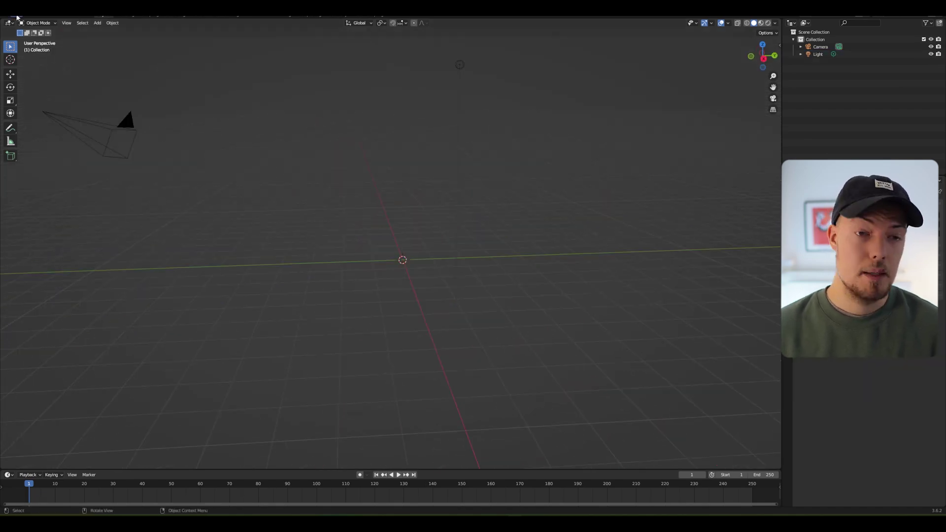
{"action": "left_click", "coordinate": [18, 18]}
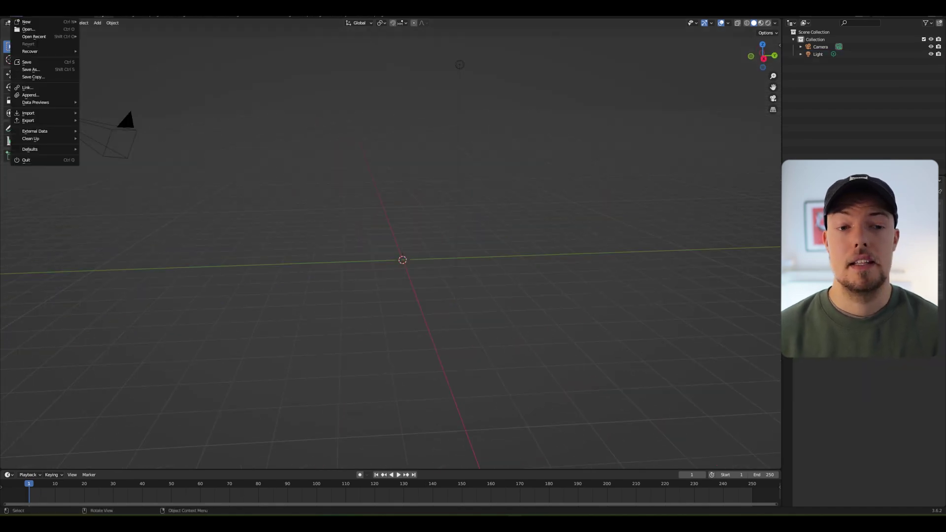
{"action": "left_click", "coordinate": [17, 18]}
{"action": "left_click", "coordinate": [18, 18]}
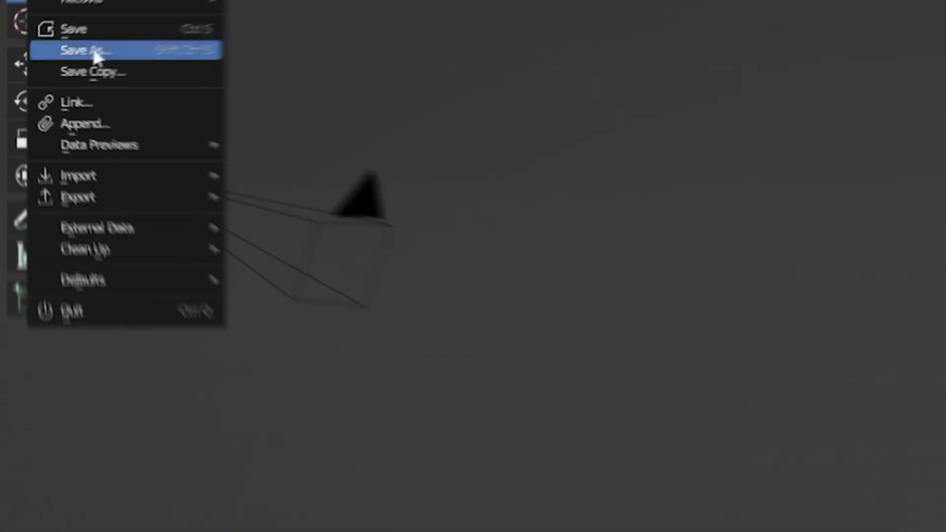
{"action": "mouse_move", "coordinate": [33, 113]}
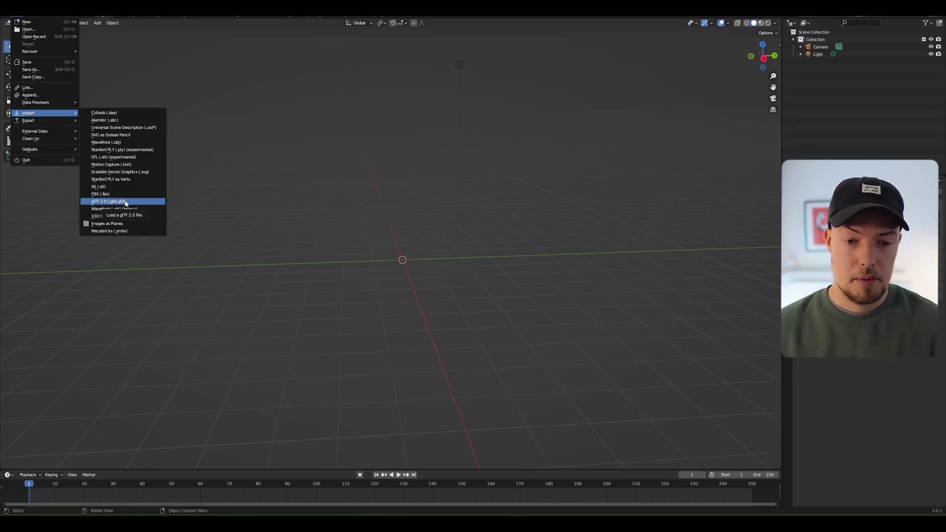
{"action": "left_click", "coordinate": [123, 202]}
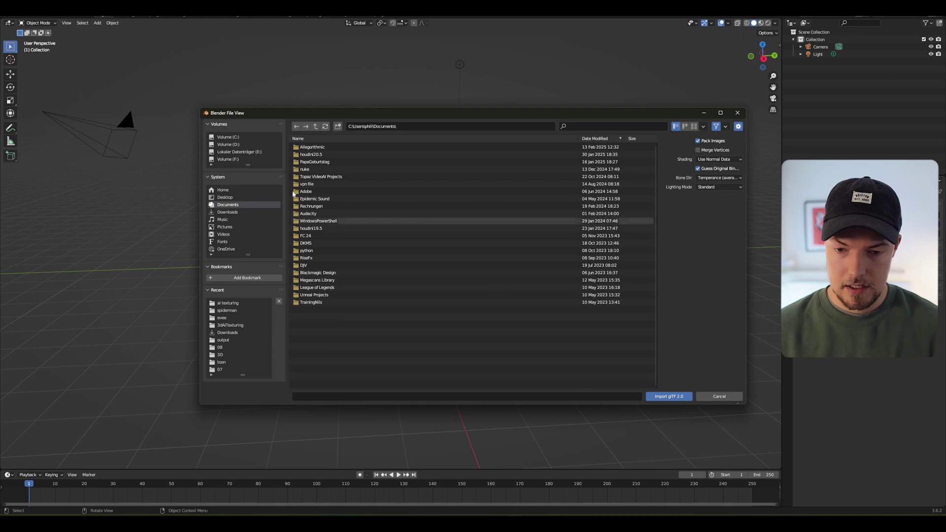
{"action": "left_click", "coordinate": [227, 212]}
{"action": "left_click", "coordinate": [313, 324]}
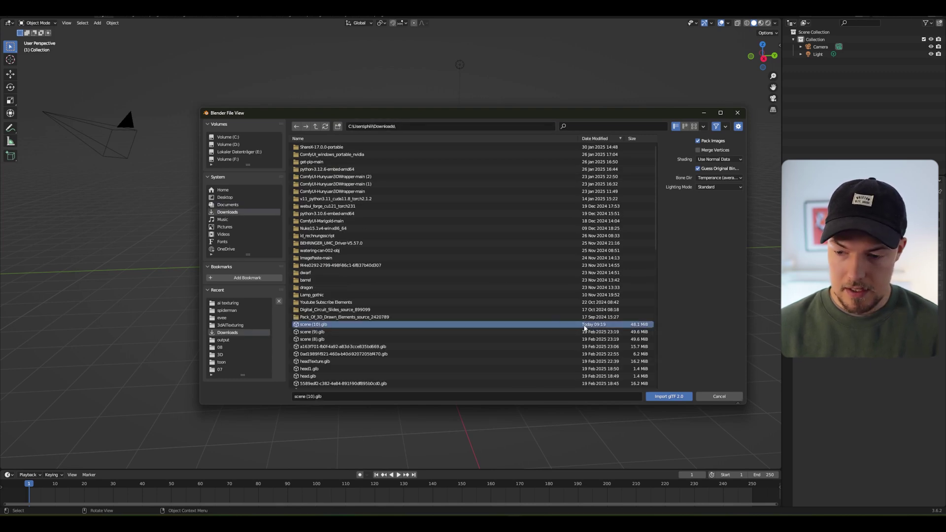
{"action": "double_click", "coordinate": [313, 325]}
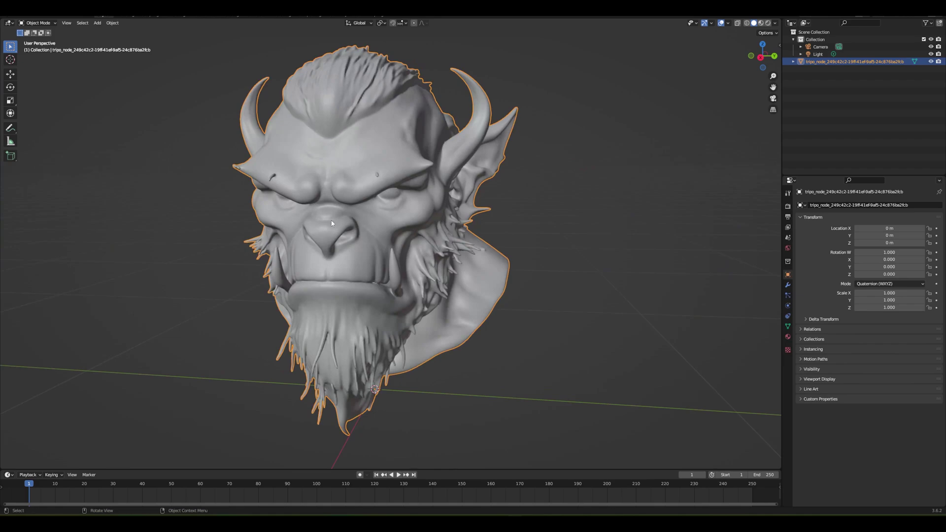
Switch the viewport to Material Preview so the orc's AI textures appear.
{"action": "mouse_move", "coordinate": [332, 224]}
{"action": "middle_mouse_down"}
{"action": "mouse_move", "coordinate": [266, 141]}
{"action": "mouse_move", "coordinate": [404, 143]}
{"action": "mouse_move", "coordinate": [296, 147]}
{"action": "mouse_move", "coordinate": [388, 261]}
{"action": "mouse_move", "coordinate": [387, 235]}
{"action": "mouse_move", "coordinate": [473, 197]}
{"action": "middle_mouse_up"}
{"action": "key", "text": "z"}
{"action": "left_click", "coordinate": [510, 184]}
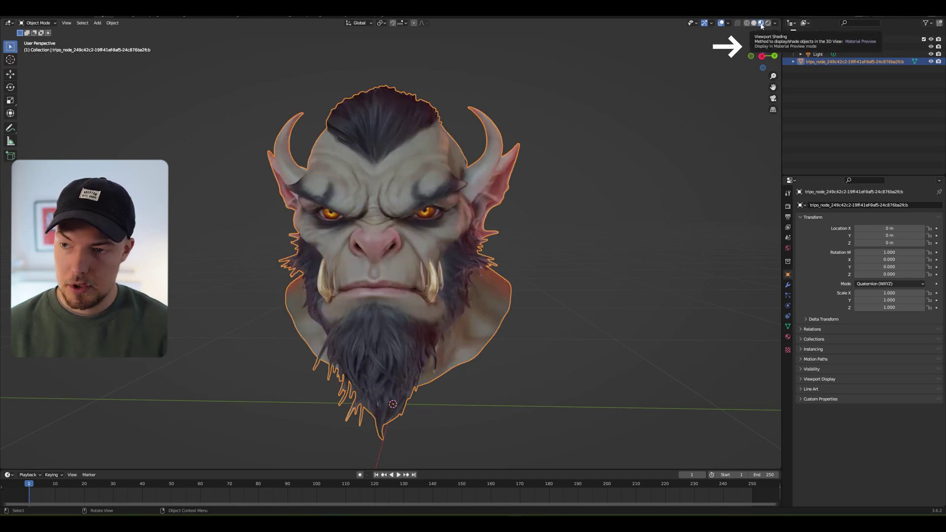
{"action": "middle_click_drag", "start_coordinate": [405, 231], "coordinate": [442, 236]}
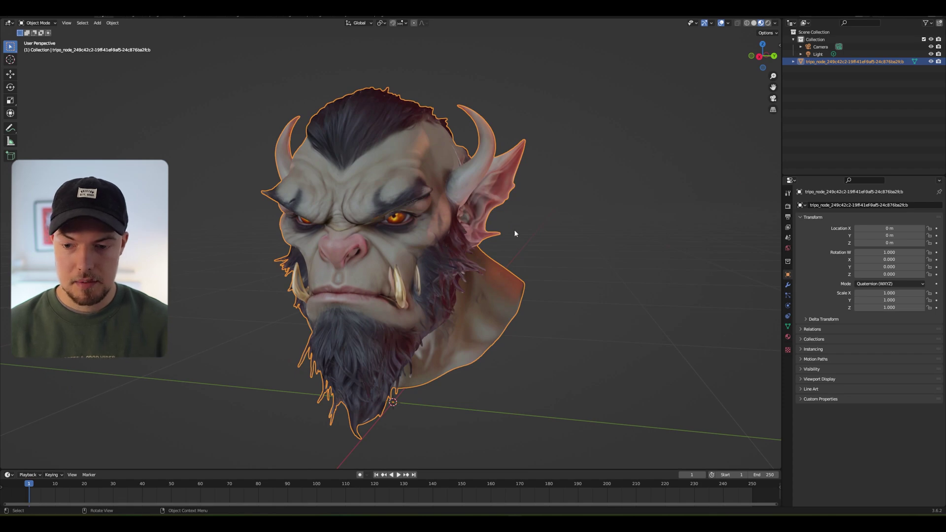
Compare Solid shading, return to Material Preview, and view the head from the front.
{"action": "key", "text": "z"}
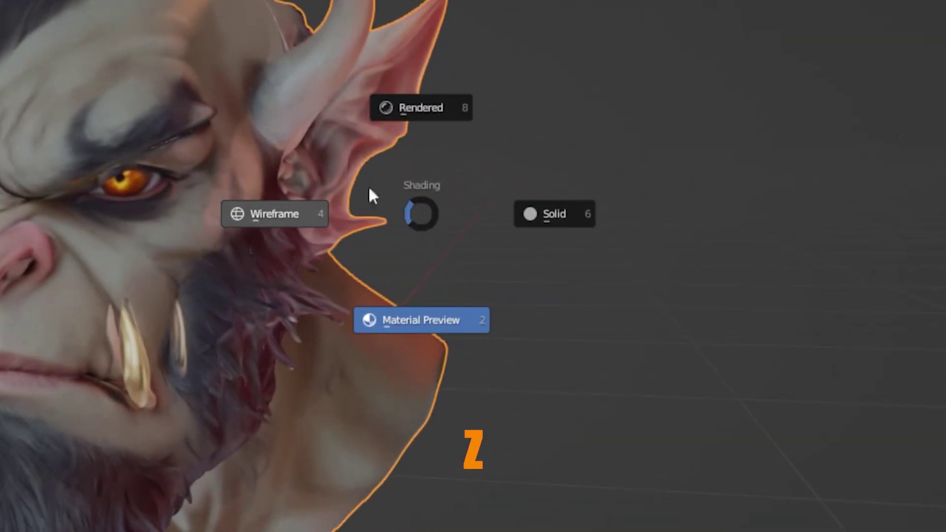
{"action": "left_click", "coordinate": [552, 215]}
{"action": "key", "text": "z"}
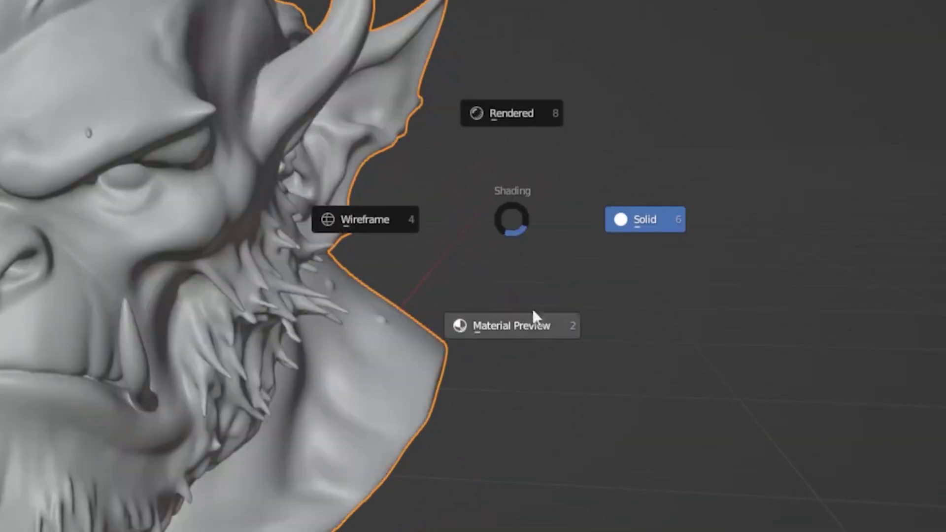
{"action": "left_click", "coordinate": [514, 335]}
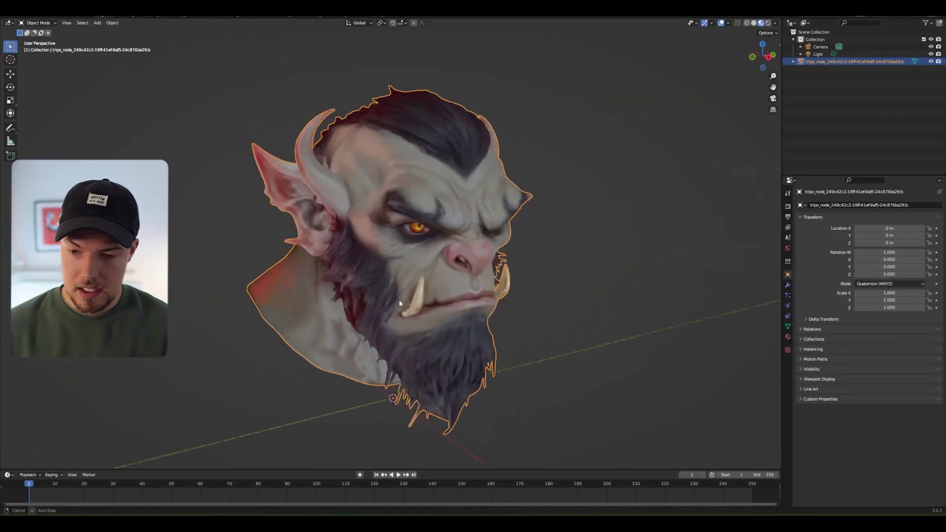
{"action": "middle_click_drag", "start_coordinate": [355, 256], "coordinate": [786, 250]}
{"action": "key", "text": "alt+a"}
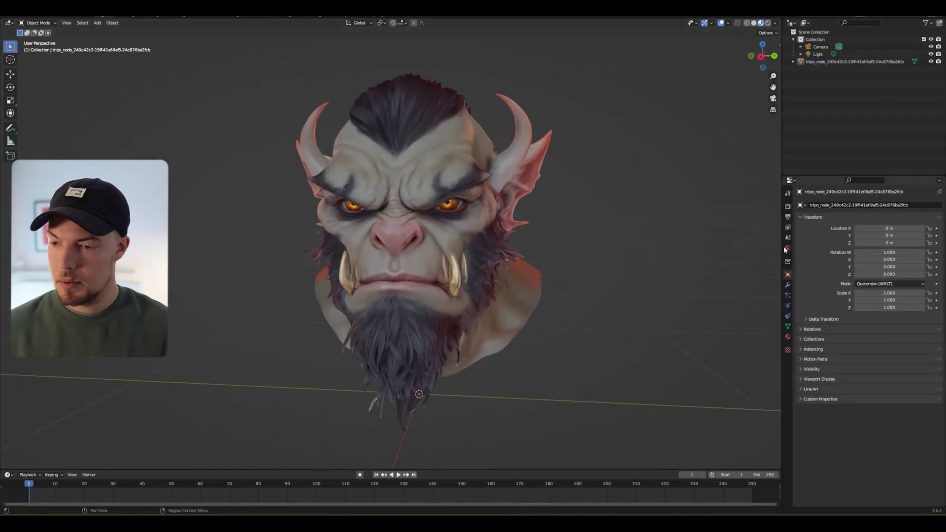
{"action": "left_click", "coordinate": [789, 206]}
Set the render engine to Cycles in Render Properties.
{"action": "left_click", "coordinate": [882, 206]}
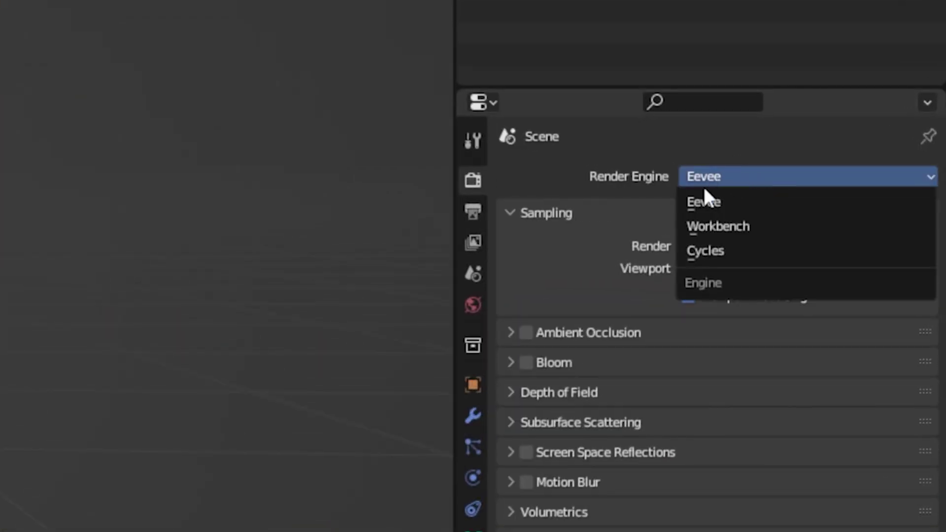
{"action": "left_click", "coordinate": [729, 251]}
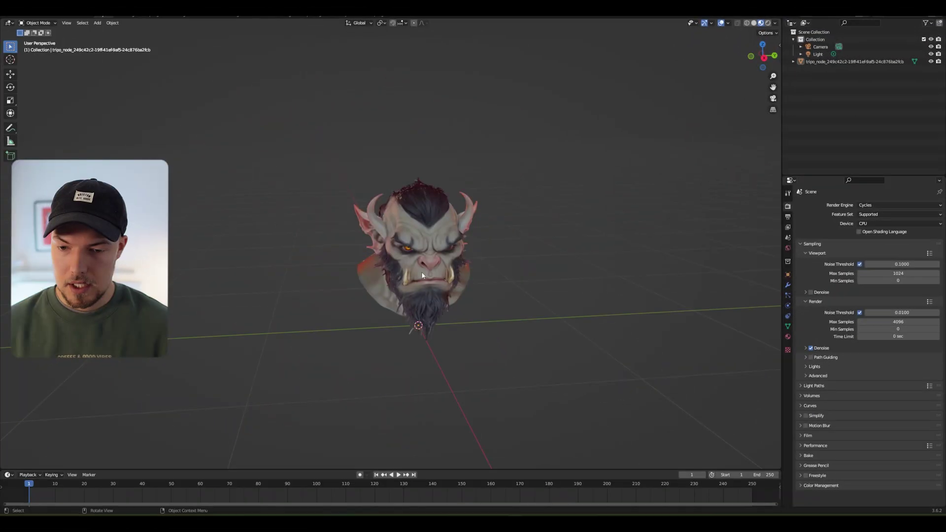
{"action": "middle_click_drag", "start_coordinate": [422, 271], "coordinate": [407, 255]}
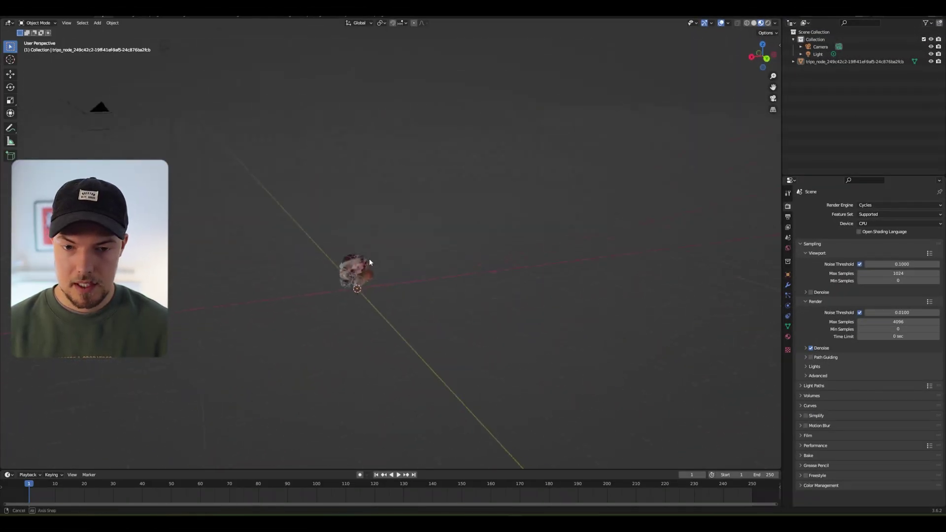
{"action": "scroll", "coordinate": [278, 211], "scroll_direction": "up", "scroll_amount": 4}
Select the scene light and move it above the orc head for the Cycles render.
{"action": "left_click", "coordinate": [480, 311]}
{"action": "middle_click_drag", "start_coordinate": [480, 310], "coordinate": [493, 246]}
{"action": "scroll", "coordinate": [427, 282], "scroll_direction": "down", "scroll_amount": 8}
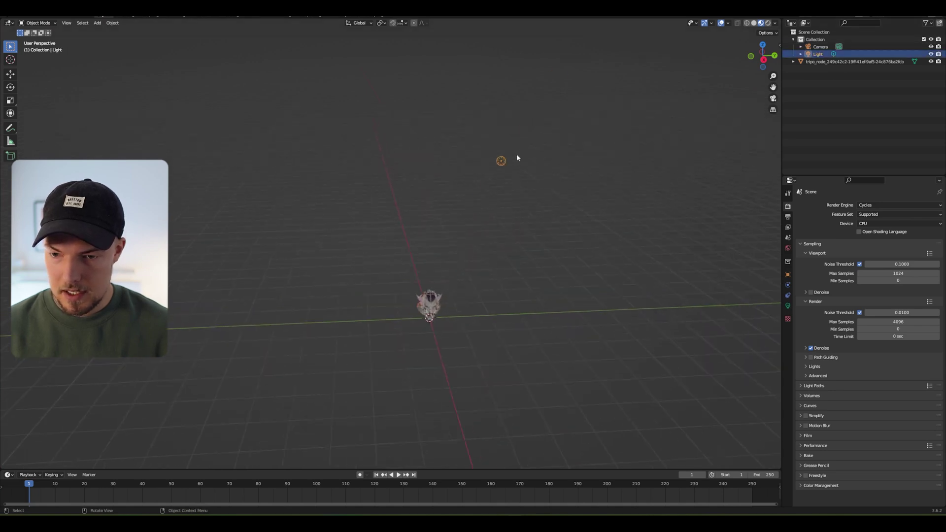
{"action": "left_click", "coordinate": [471, 256]}
{"action": "scroll", "coordinate": [471, 256], "scroll_direction": "up", "scroll_amount": 8}
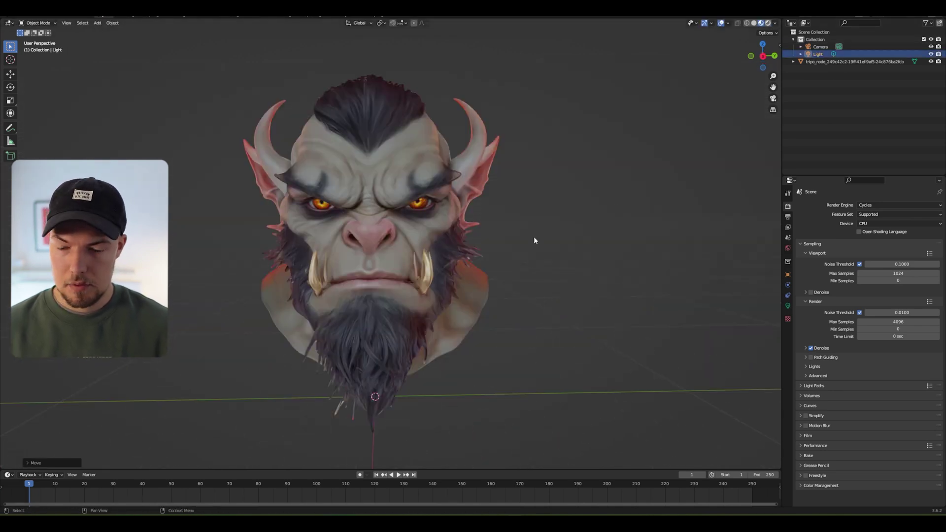
{"action": "scroll", "coordinate": [412, 283], "scroll_direction": "down", "scroll_amount": 8}
{"action": "key", "text": "g"}
{"action": "left_click", "coordinate": [419, 177]}
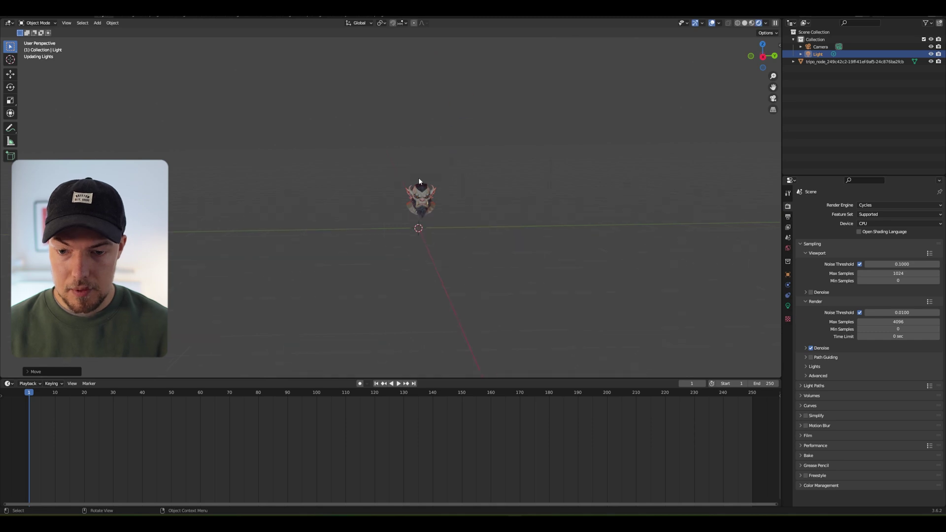
{"action": "scroll", "coordinate": [419, 176], "scroll_direction": "up", "scroll_amount": 8}
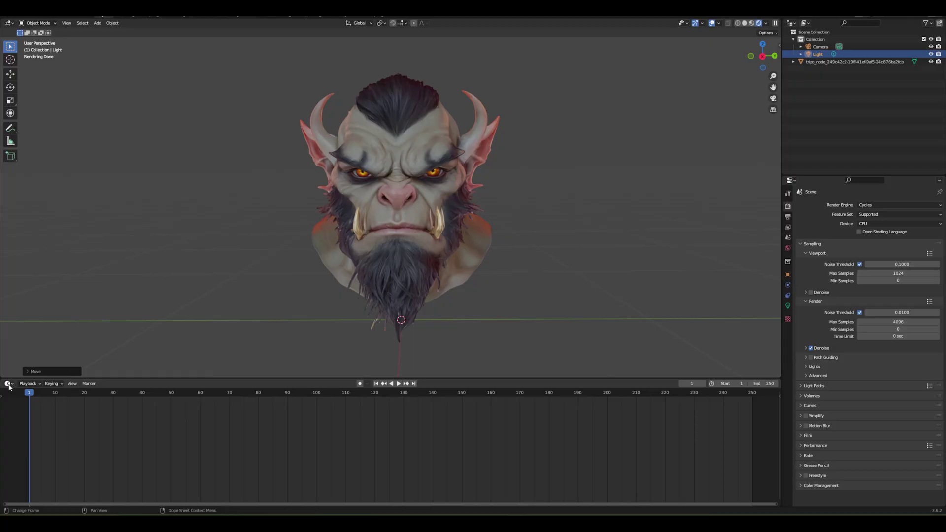
Switch the bottom timeline area to the Shader Editor.
{"action": "left_click", "coordinate": [9, 384]}
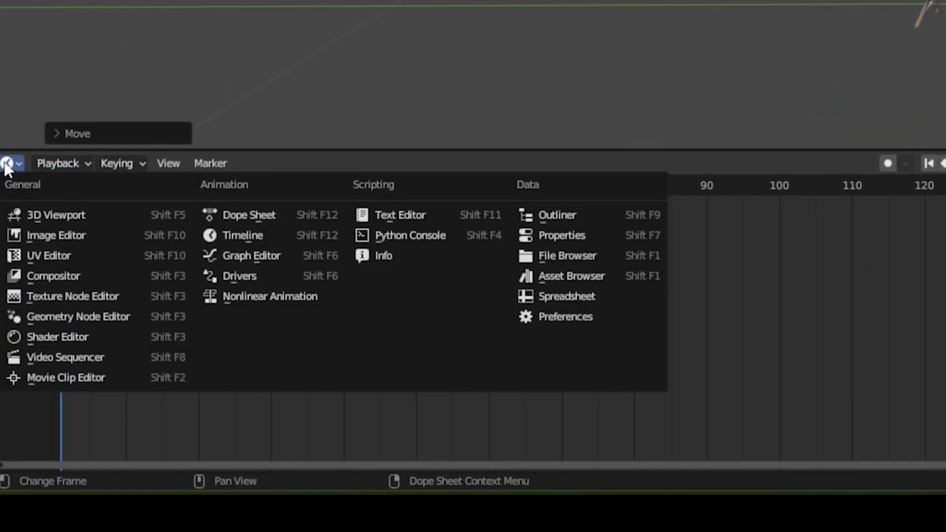
{"action": "left_click", "coordinate": [7, 165]}
{"action": "left_click", "coordinate": [7, 164]}
{"action": "left_click", "coordinate": [87, 338]}
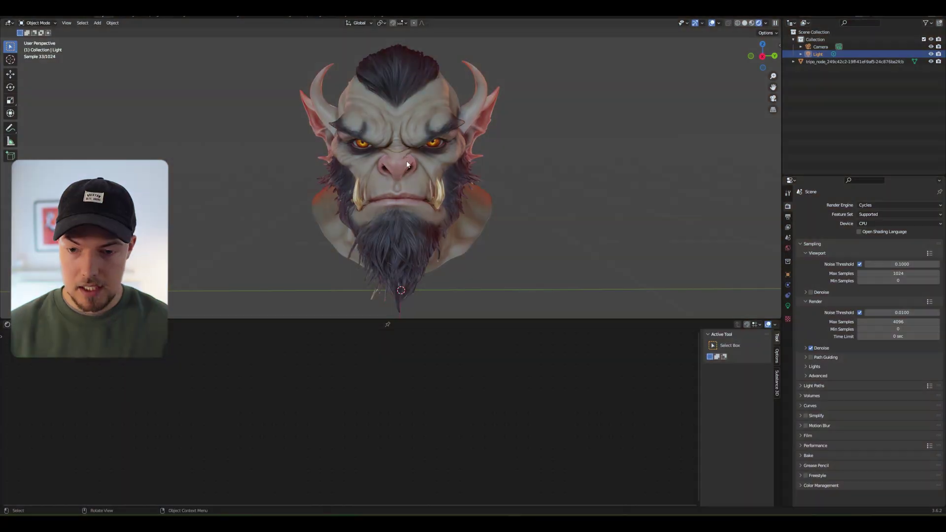
Select the orc head and pull the Material Output and Mix Shader nodes apart.
{"action": "left_click", "coordinate": [407, 164]}
{"action": "scroll", "coordinate": [399, 402], "scroll_direction": "up", "scroll_amount": 3}
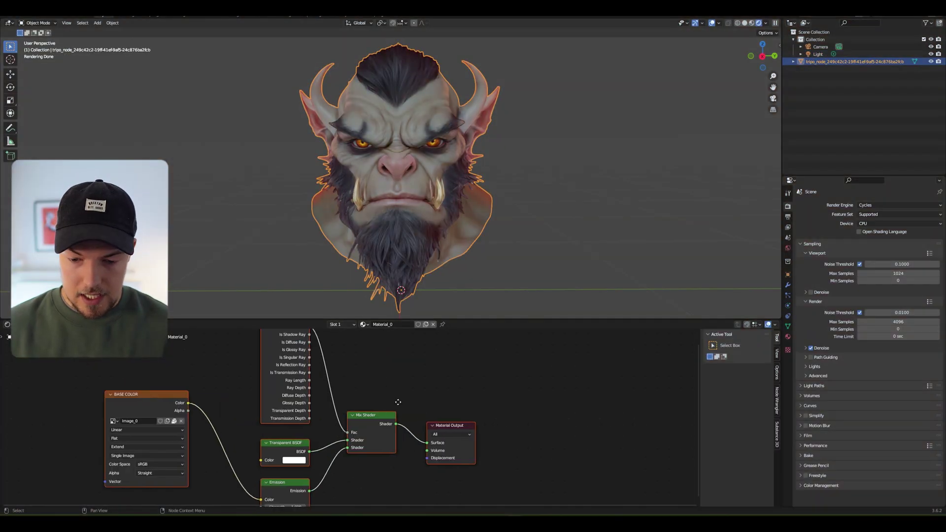
{"action": "middle_click_drag", "start_coordinate": [398, 402], "coordinate": [483, 400]}
{"action": "scroll", "coordinate": [483, 390], "scroll_direction": "down", "scroll_amount": 3}
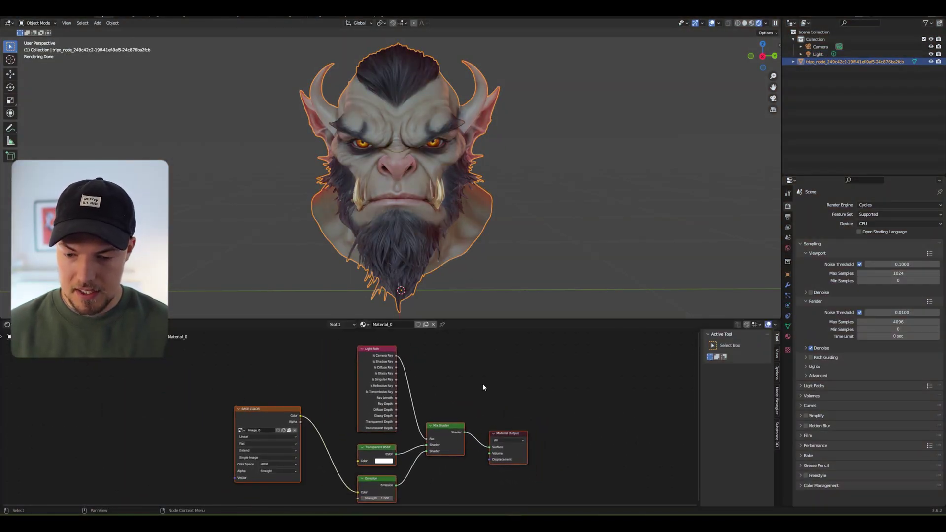
{"action": "scroll", "coordinate": [483, 387], "scroll_direction": "down", "scroll_amount": 2}
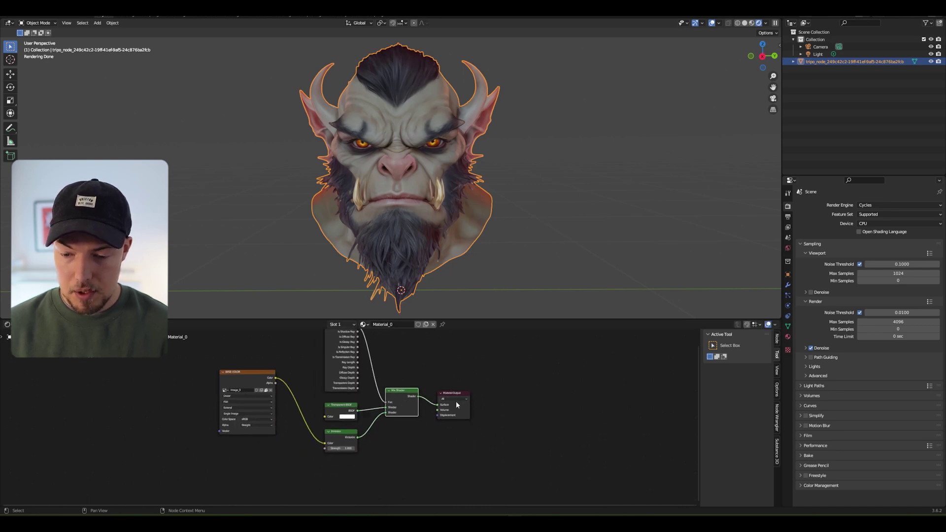
{"action": "left_click_drag", "start_coordinate": [454, 393], "coordinate": [559, 394]}
{"action": "left_click_drag", "start_coordinate": [404, 403], "coordinate": [438, 404]}
{"action": "scroll", "coordinate": [346, 385], "scroll_direction": "down", "scroll_amount": 2}
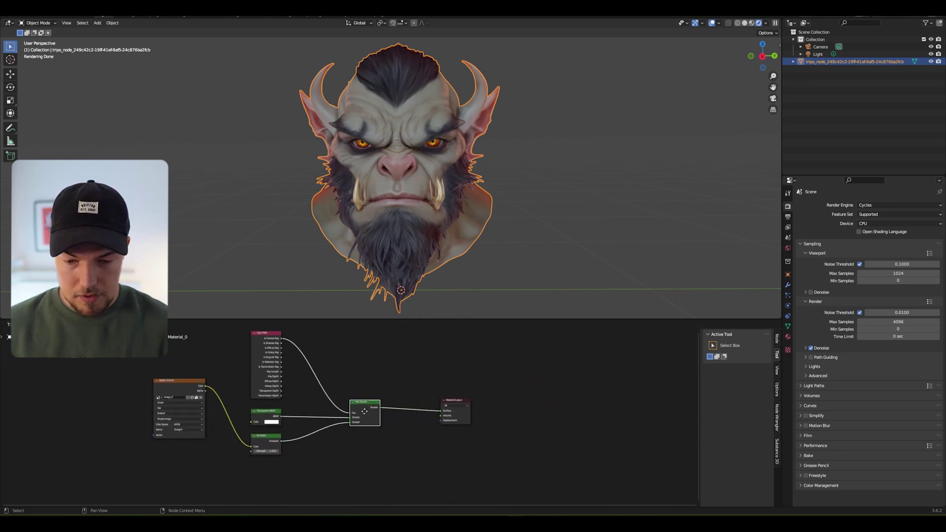
{"action": "left_click", "coordinate": [346, 388]}
Delete the Mix Shader and Light Path nodes, moving the Emission node aside.
{"action": "key", "text": "x"}
{"action": "scroll", "coordinate": [251, 455], "scroll_direction": "up", "scroll_amount": 5}
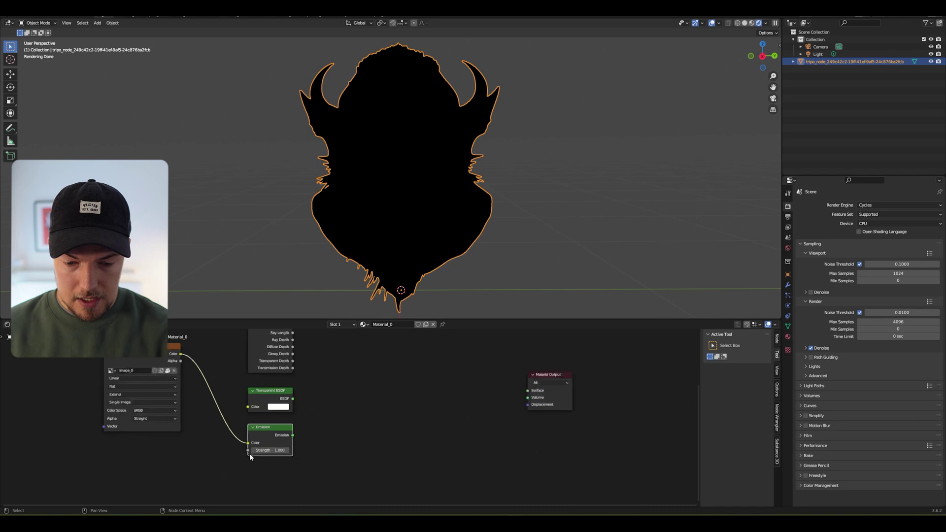
{"action": "scroll", "coordinate": [273, 428], "scroll_direction": "down", "scroll_amount": 2}
{"action": "scroll", "coordinate": [273, 425], "scroll_direction": "down", "scroll_amount": 3}
{"action": "left_click_drag", "start_coordinate": [301, 427], "coordinate": [353, 425]}
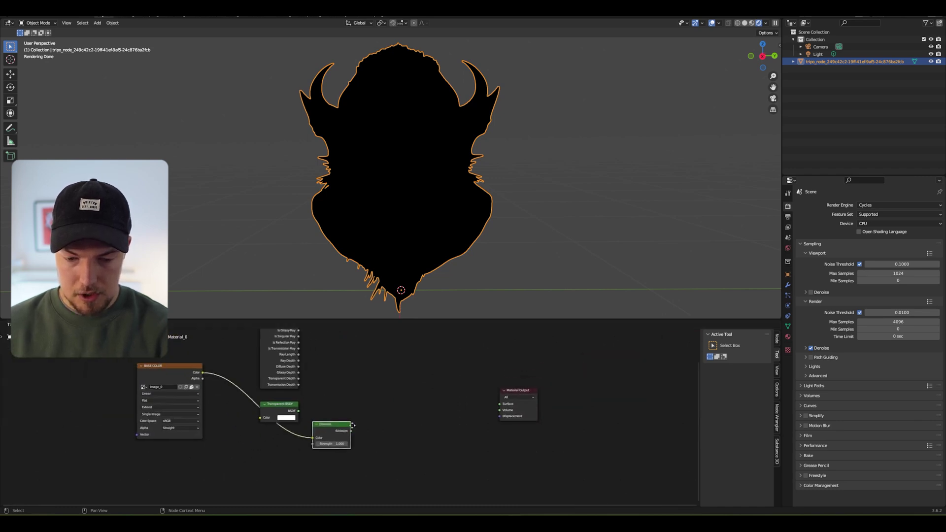
{"action": "middle_click_drag", "start_coordinate": [282, 413], "coordinate": [289, 449]}
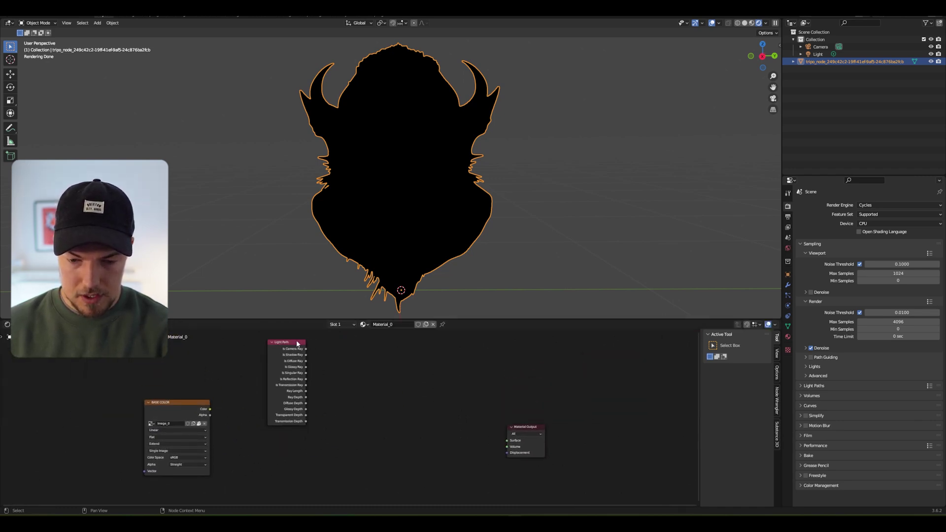
{"action": "key", "text": "x"}
{"action": "scroll", "coordinate": [340, 444], "scroll_direction": "up", "scroll_amount": 2}
Add a Principled BSDF and connect its output to the Material Output Surface.
{"action": "key", "text": "shift+a"}
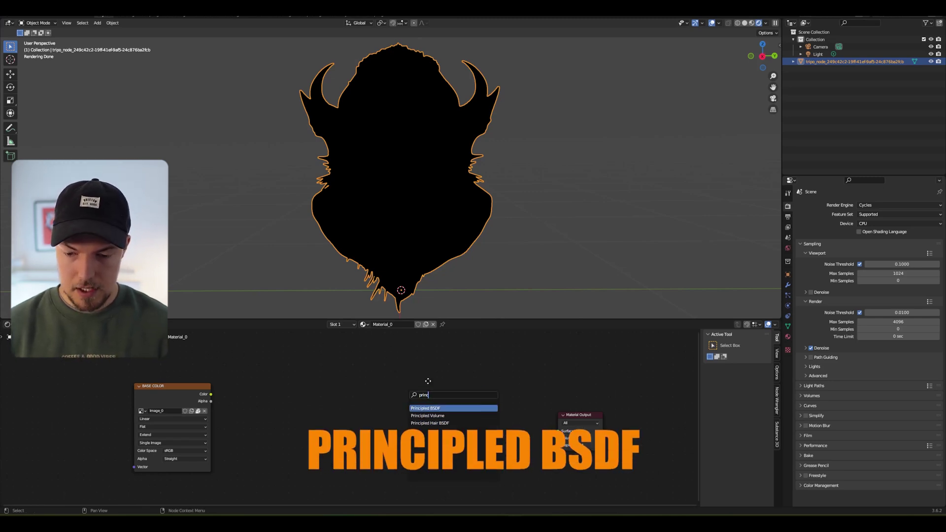
{"action": "left_click", "coordinate": [426, 408]}
{"action": "left_click_drag", "start_coordinate": [233, 398], "coordinate": [345, 422]}
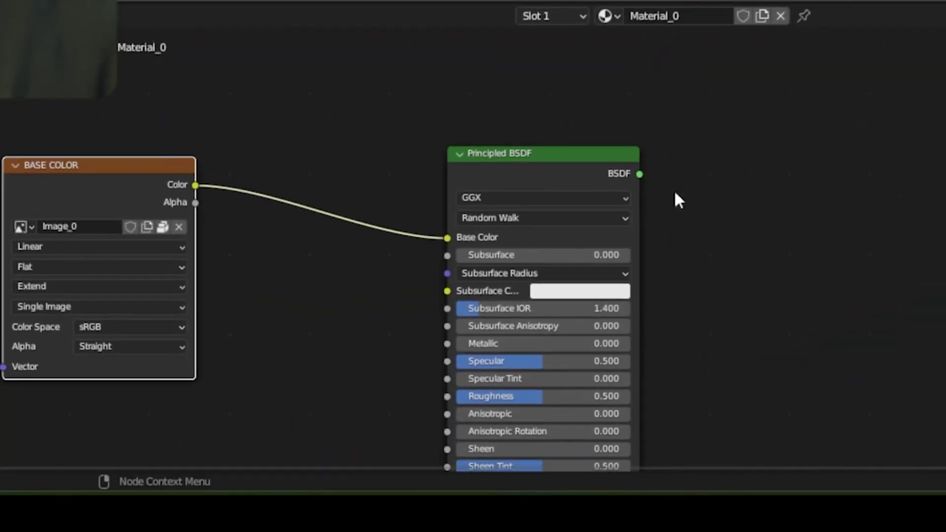
{"action": "left_click_drag", "start_coordinate": [639, 174], "coordinate": [848, 236]}
{"action": "left_click_drag", "start_coordinate": [551, 241], "coordinate": [701, 269]}
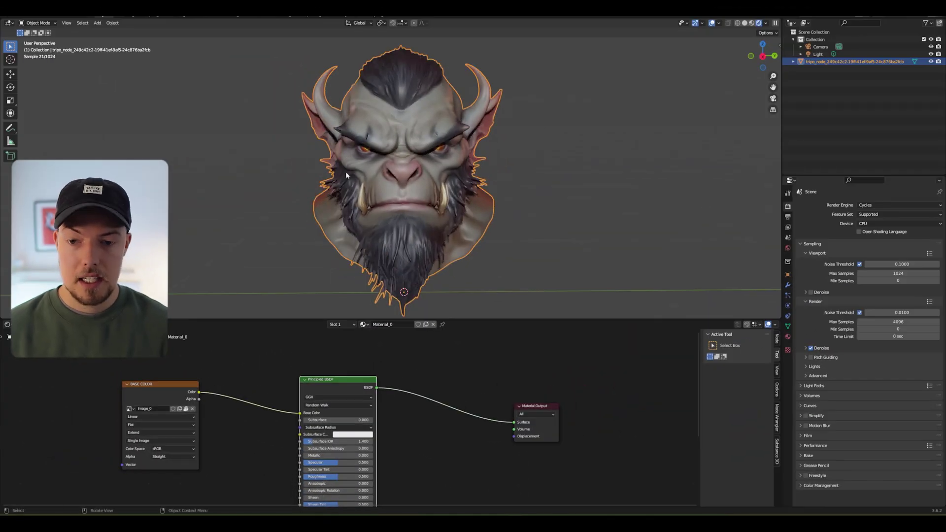
{"action": "scroll", "coordinate": [369, 191], "scroll_direction": "up", "scroll_amount": 2}
Select the scene light and move it higher around the orc's head, checking from the front.
{"action": "scroll", "coordinate": [369, 192], "scroll_direction": "down", "scroll_amount": 6}
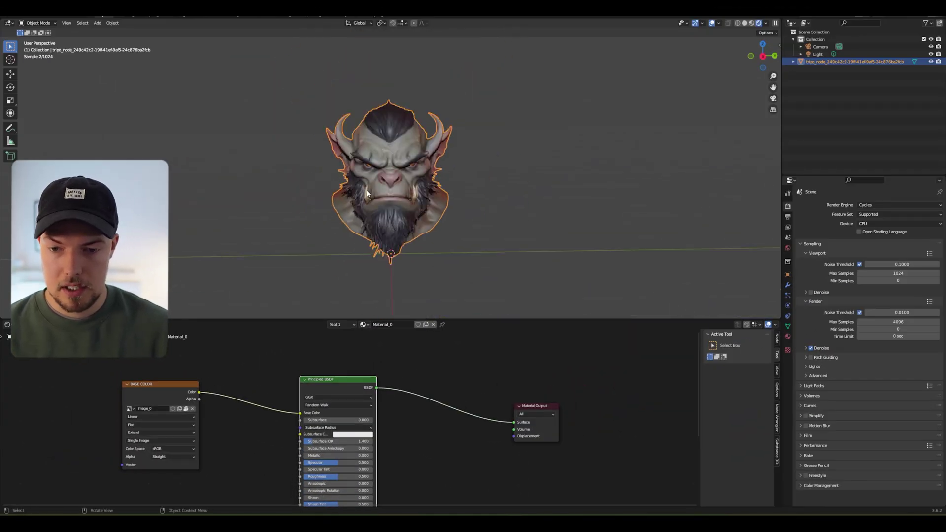
{"action": "middle_click_drag", "start_coordinate": [427, 185], "coordinate": [397, 159]}
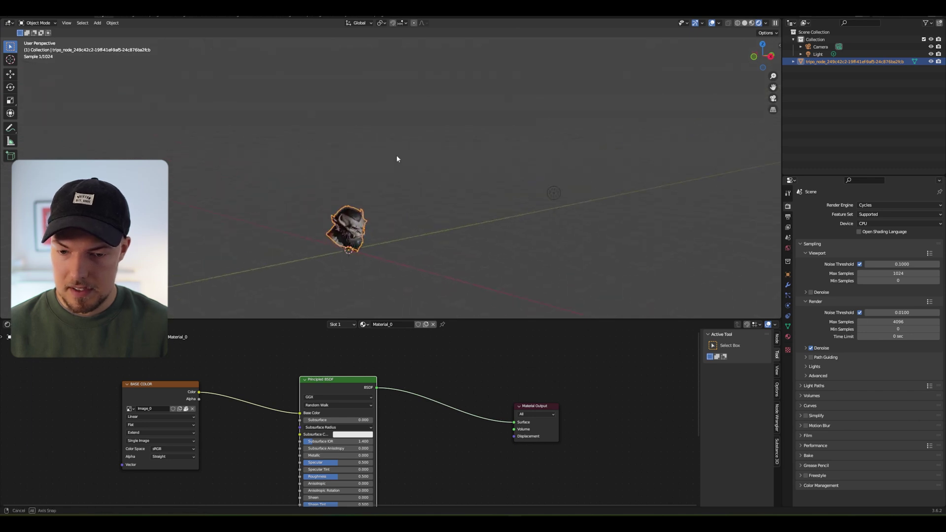
{"action": "left_click", "coordinate": [554, 193]}
{"action": "middle_click_drag", "start_coordinate": [369, 219], "coordinate": [379, 210]}
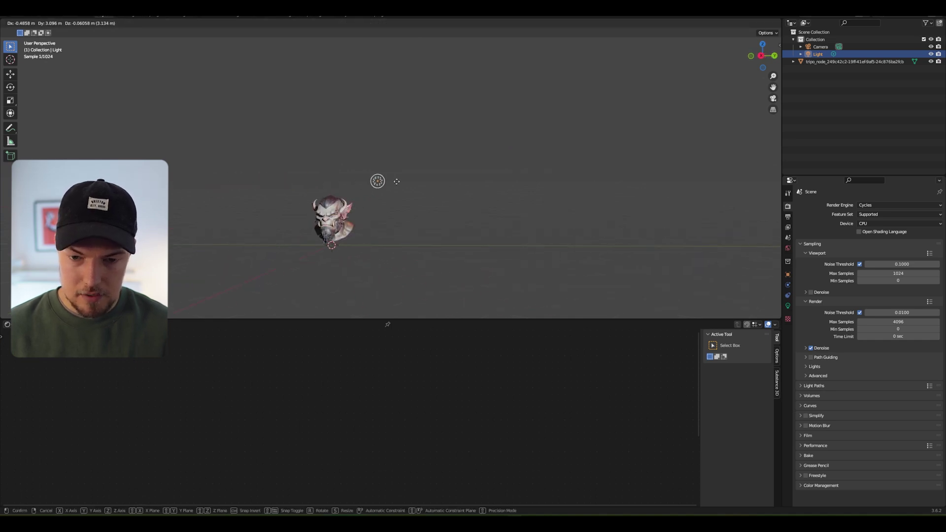
{"action": "middle_click_drag", "start_coordinate": [317, 222], "coordinate": [335, 212]}
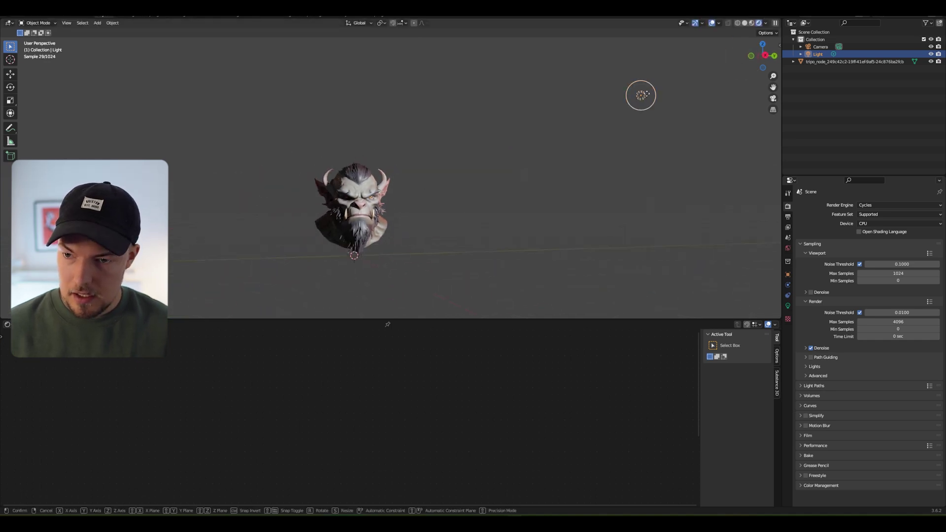
{"action": "key", "text": "g"}
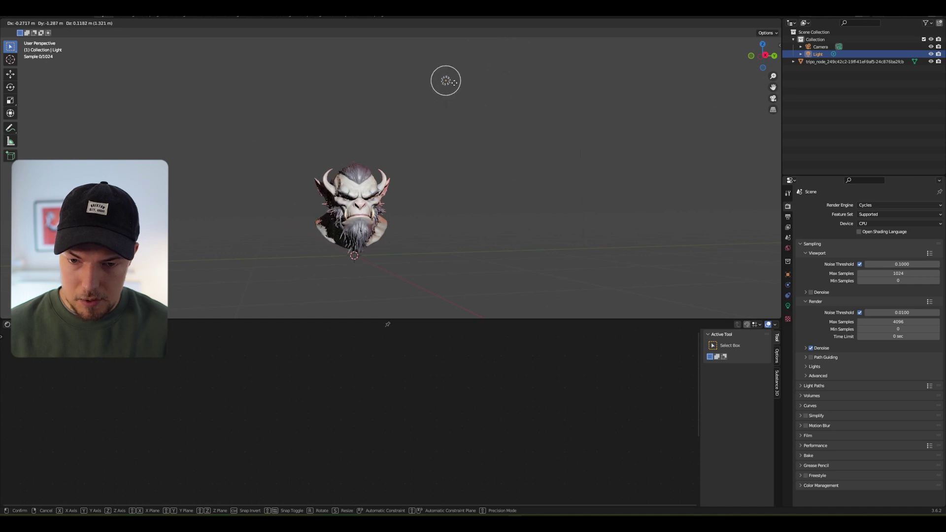
{"action": "middle_click_drag", "start_coordinate": [453, 84], "coordinate": [636, 141]}
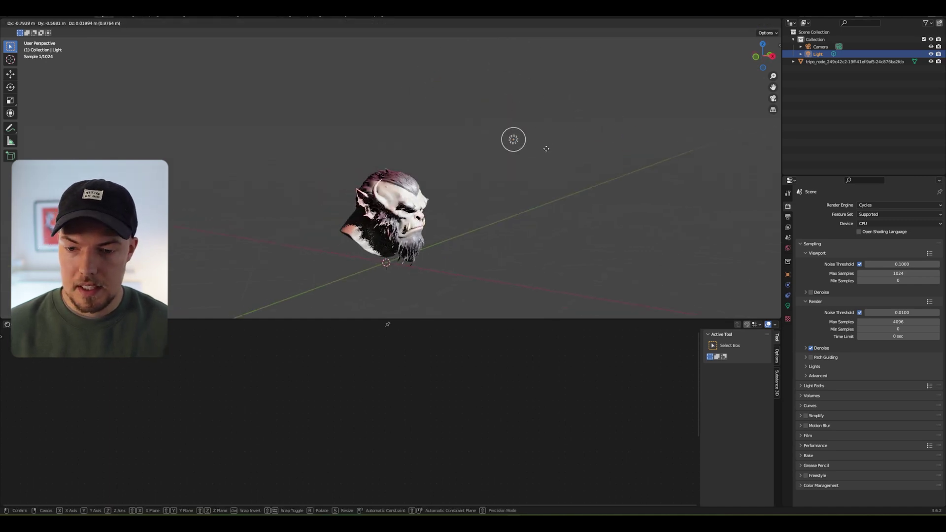
{"action": "key", "text": "KP_1"}
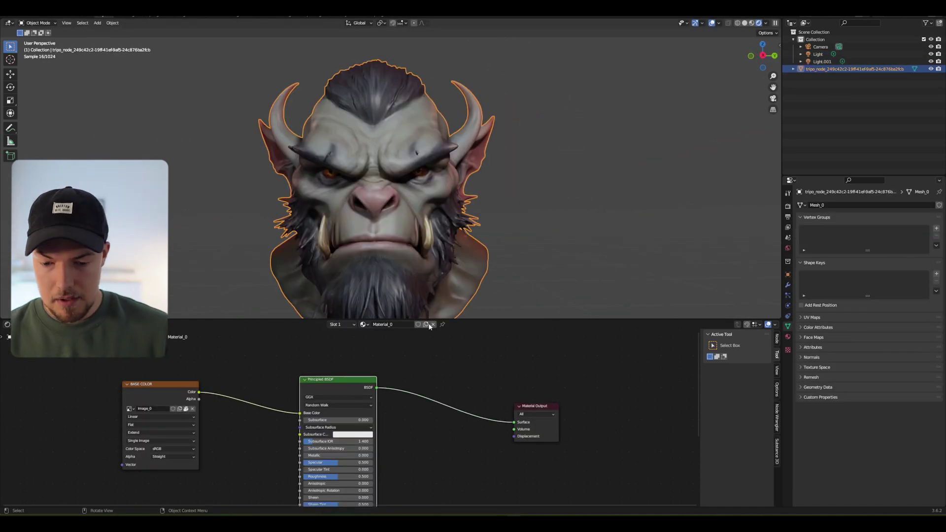
Drag the Base Color image node further left and frame all material nodes.
{"action": "left_click_drag", "start_coordinate": [276, 380], "coordinate": [245, 391]}
{"action": "middle_click_drag", "start_coordinate": [269, 375], "coordinate": [272, 365]}
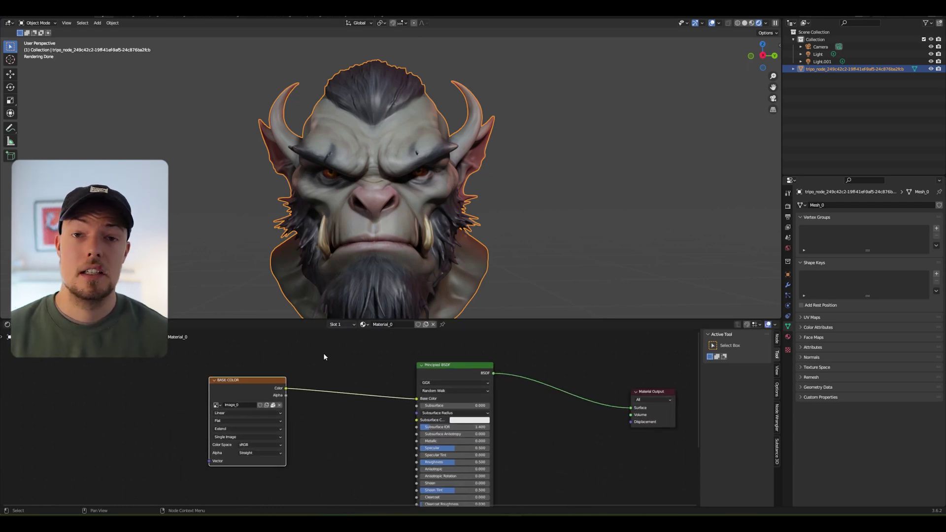
{"action": "left_click_drag", "start_coordinate": [261, 383], "coordinate": [230, 383]}
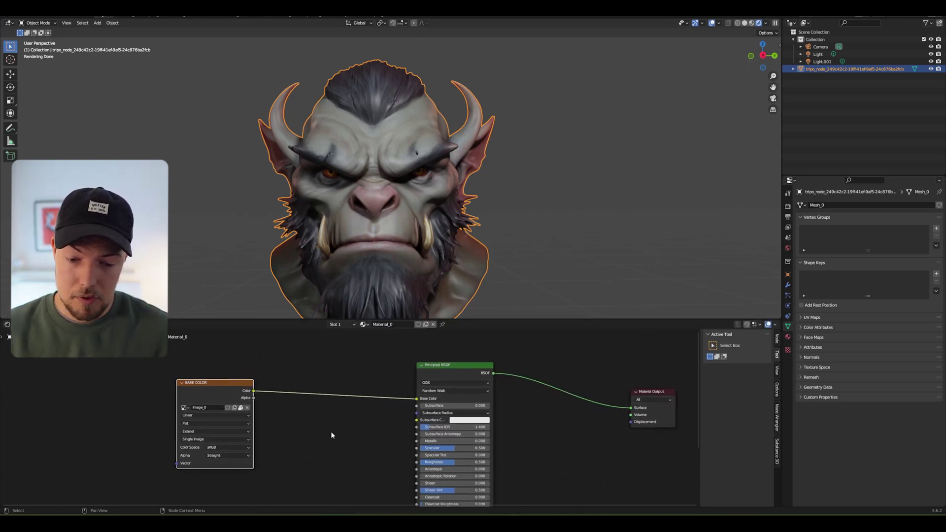
{"action": "key", "text": "Home"}
{"action": "scroll", "coordinate": [404, 430], "scroll_direction": "up", "scroll_amount": 3}
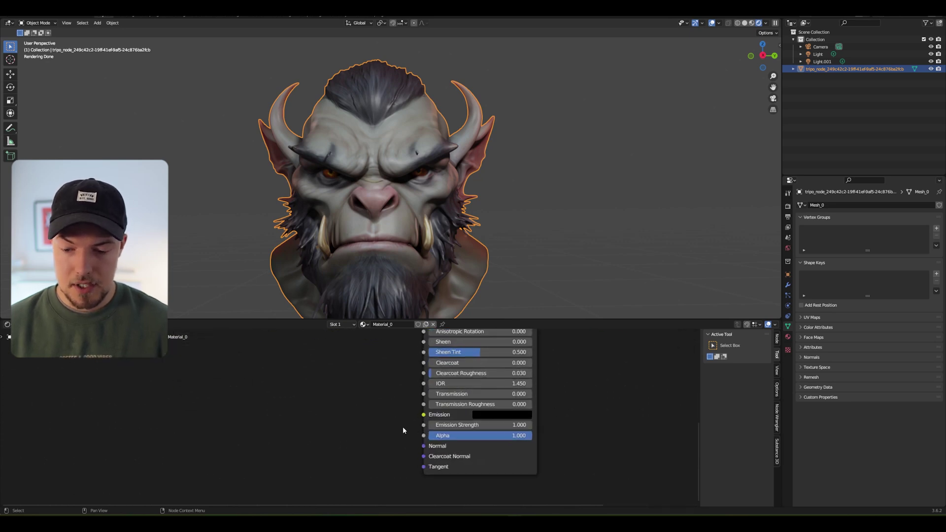
{"action": "scroll", "coordinate": [372, 430], "scroll_direction": "down", "scroll_amount": 1}
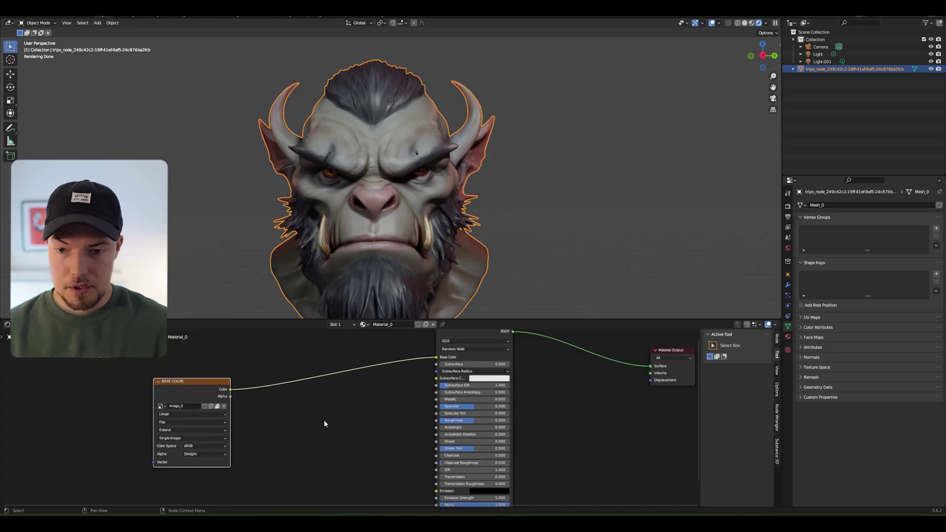
{"action": "middle_click_drag", "start_coordinate": [324, 424], "coordinate": [309, 388]}
{"action": "middle_click_drag", "start_coordinate": [362, 202], "coordinate": [389, 192]}
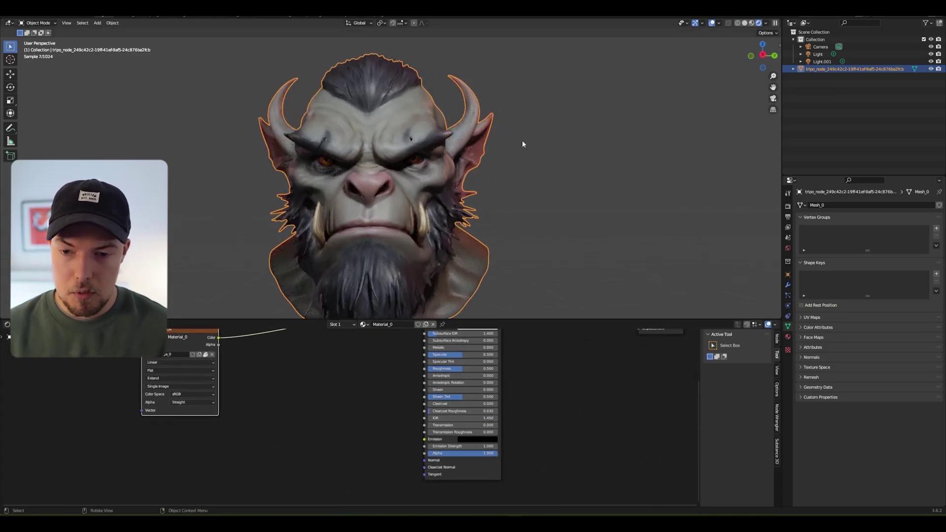
Add a Bump node below the Principled BSDF, leaving its Normal output unconnected.
{"action": "middle_click_drag", "start_coordinate": [327, 423], "coordinate": [351, 425]}
{"action": "scroll", "coordinate": [351, 424], "scroll_direction": "up", "scroll_amount": 1}
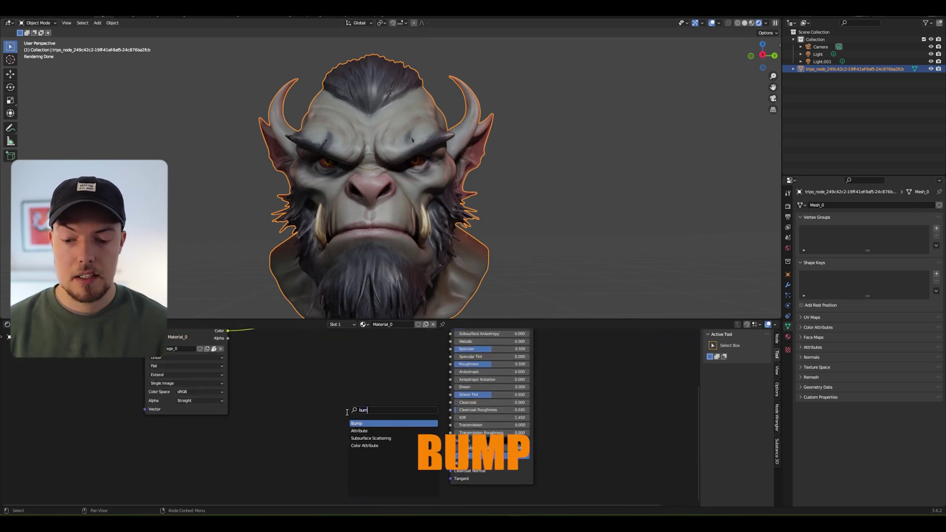
{"action": "key", "text": "Return"}
{"action": "left_click_drag", "start_coordinate": [403, 432], "coordinate": [416, 437]}
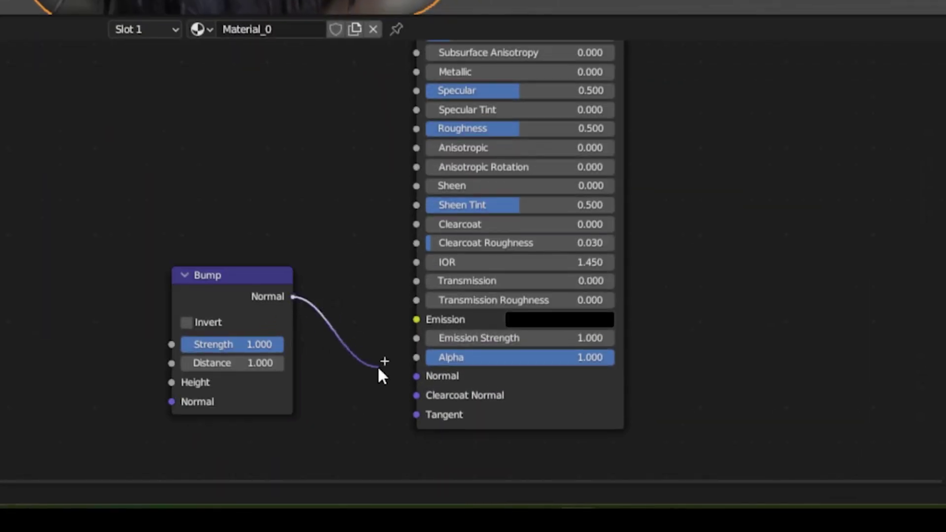
{"action": "left_click_drag", "start_coordinate": [378, 363], "coordinate": [381, 365]}
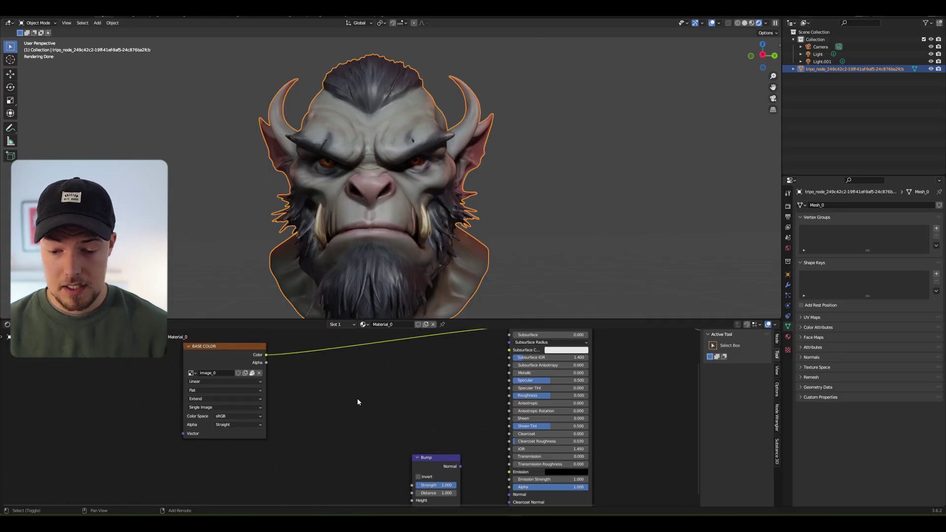
Add a Hue/Saturation/Value node, adjust its Saturation, and feed it the image colour.
{"action": "key", "text": "shift+a"}
{"action": "left_click", "coordinate": [340, 399]}
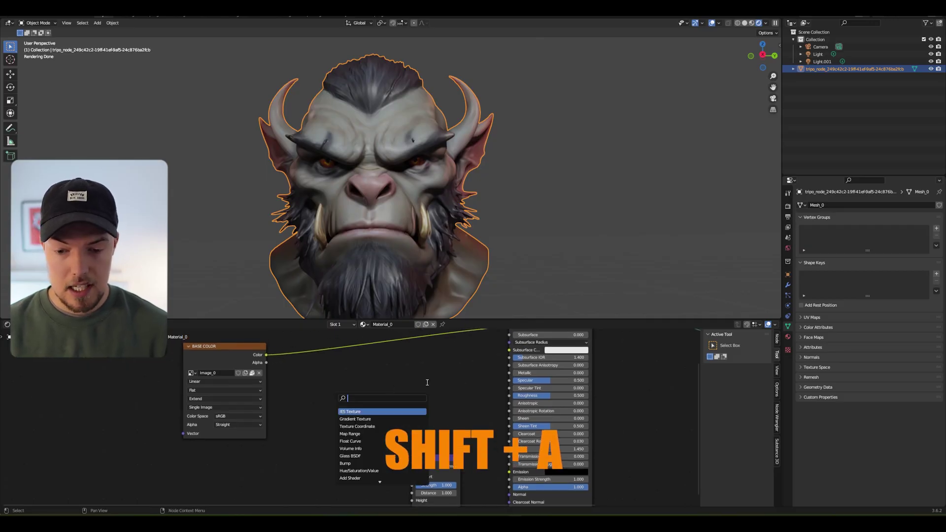
{"action": "type", "text": "hue"}
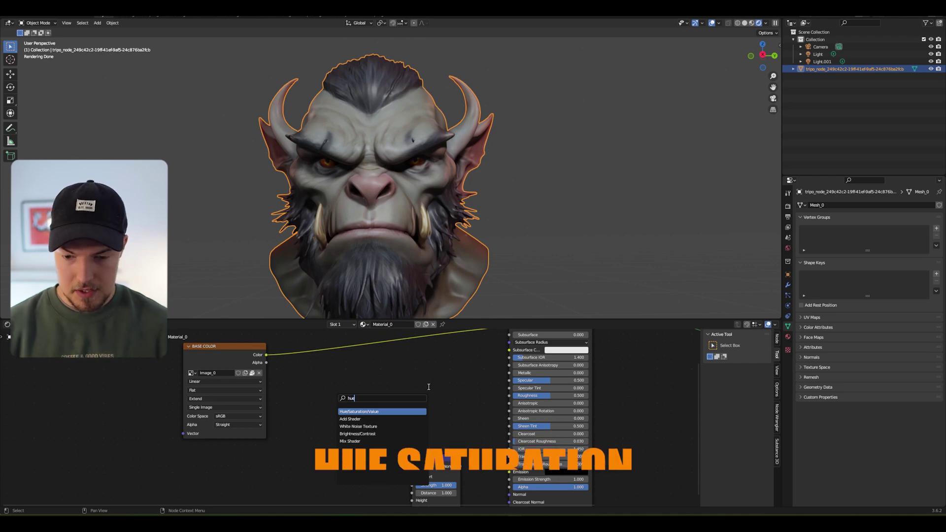
{"action": "key", "text": "Return"}
{"action": "left_click", "coordinate": [399, 399]}
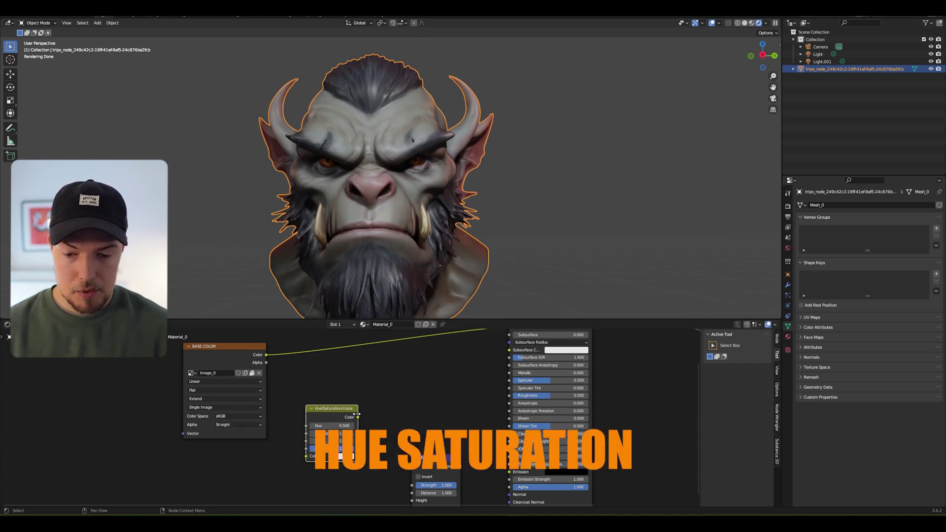
{"action": "double_click", "coordinate": [331, 435]}
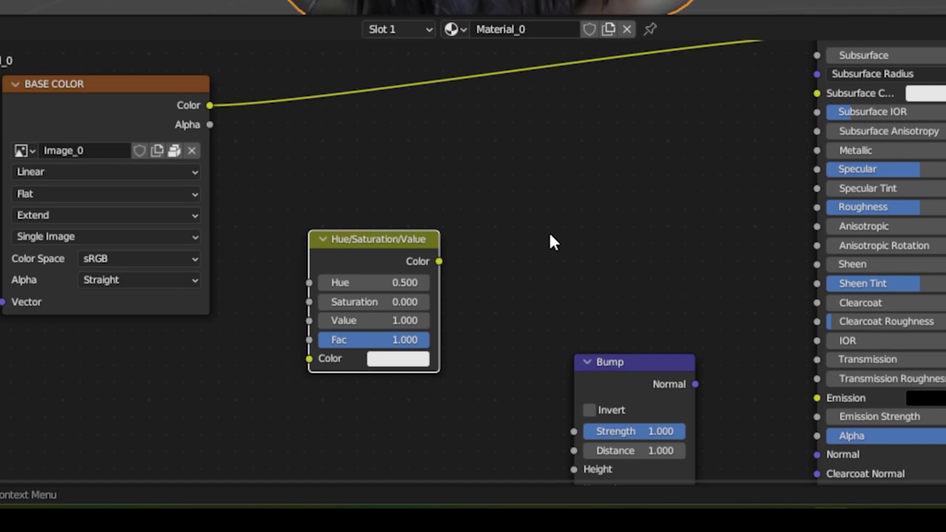
{"action": "left_click_drag", "start_coordinate": [210, 105], "coordinate": [253, 131]}
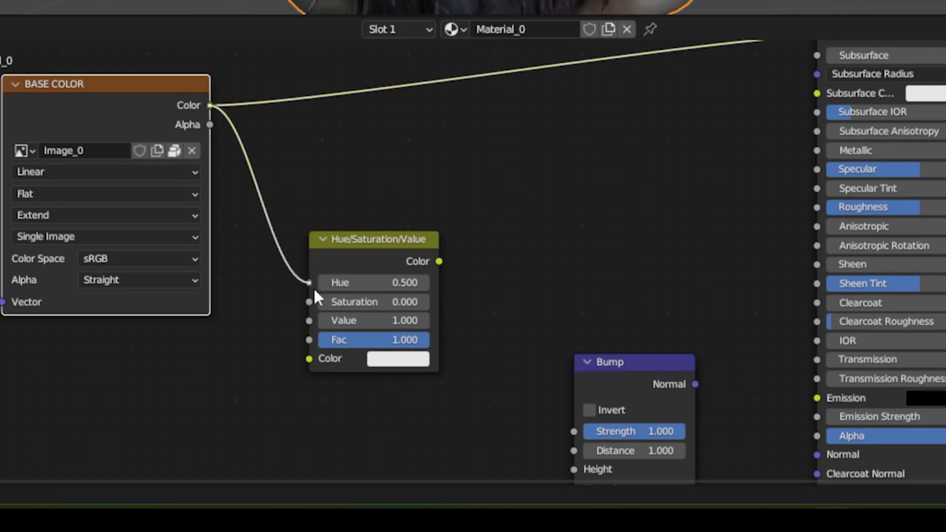
{"action": "left_click_drag", "start_coordinate": [314, 289], "coordinate": [314, 356]}
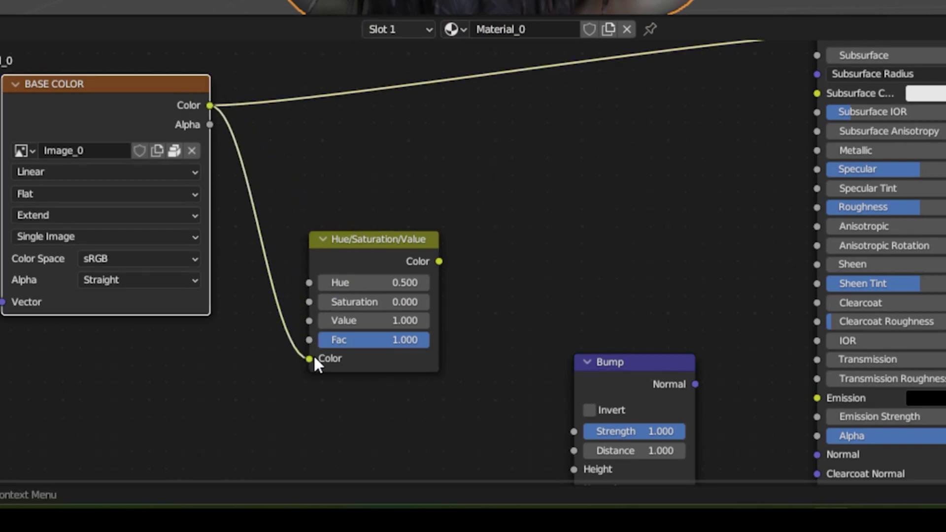
Route the adjusted colour into the shader and connect Bump Normal to the BSDF Normal.
{"action": "scroll", "coordinate": [402, 285], "scroll_direction": "up", "scroll_amount": 2}
{"action": "scroll", "coordinate": [452, 207], "scroll_direction": "down", "scroll_amount": 2}
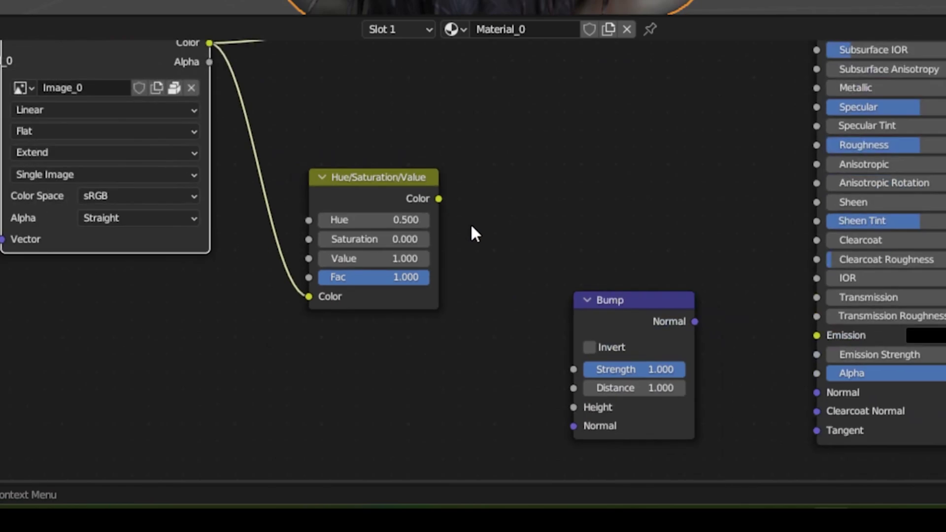
{"action": "middle_click_drag", "start_coordinate": [471, 226], "coordinate": [408, 226]}
{"action": "scroll", "coordinate": [358, 311], "scroll_direction": "down", "scroll_amount": 2}
{"action": "left_click_drag", "start_coordinate": [342, 296], "coordinate": [629, 267]}
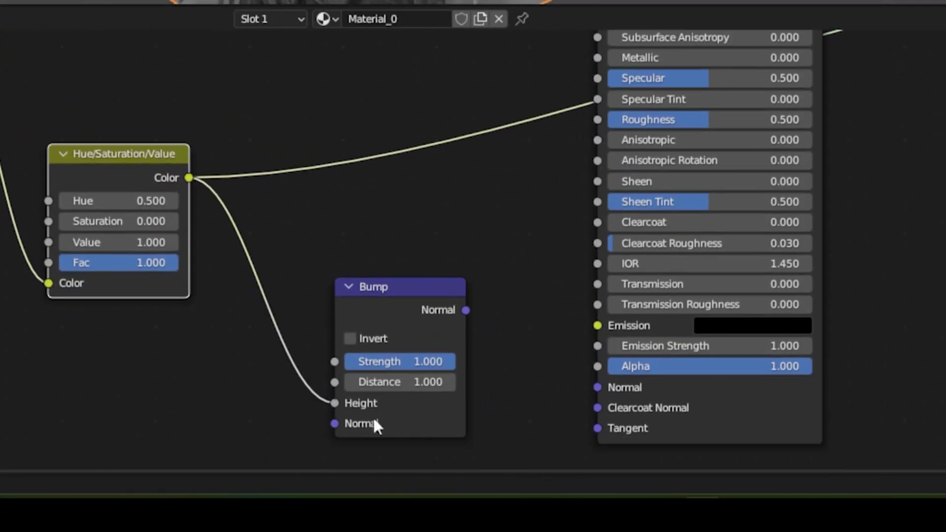
{"action": "scroll", "coordinate": [446, 275], "scroll_direction": "right", "scroll_amount": 6, "text": "ctrl"}
{"action": "left_click", "coordinate": [308, 271]}
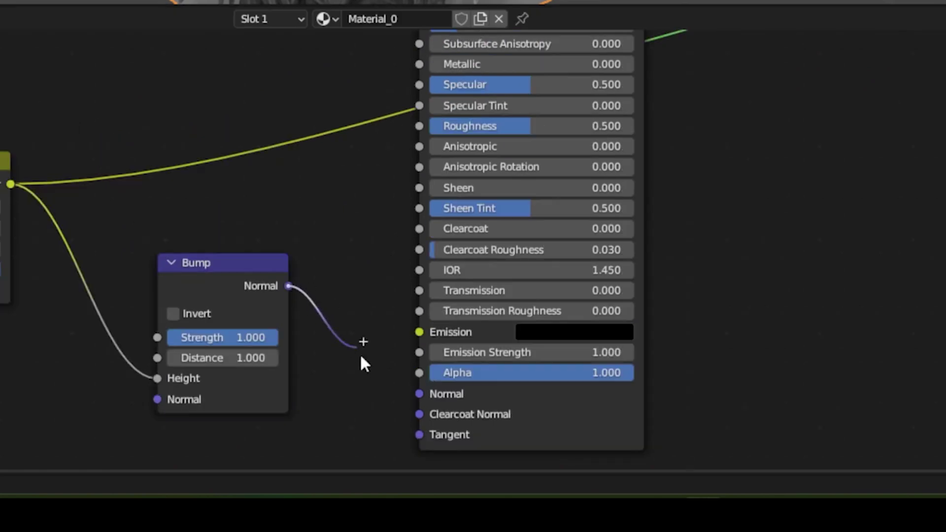
{"action": "left_click_drag", "start_coordinate": [361, 356], "coordinate": [427, 397]}
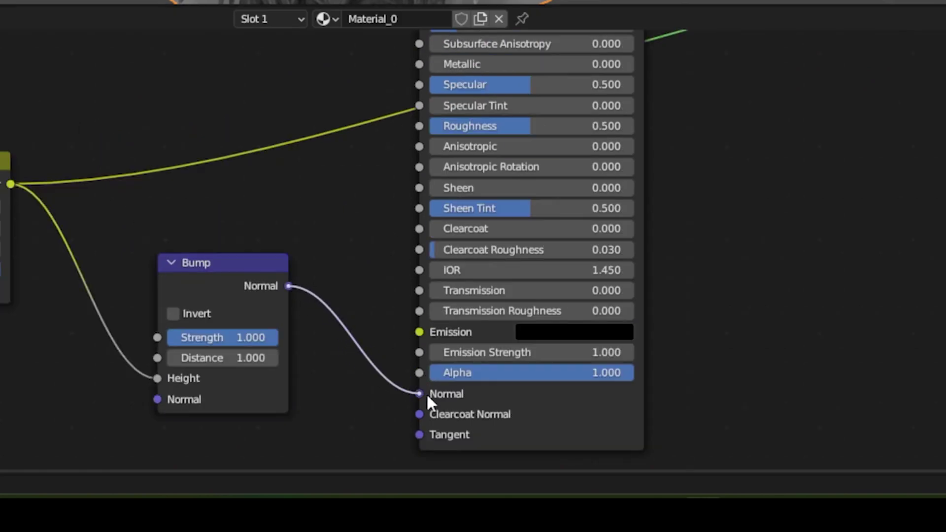
Connect the Principled BSDF output to the Material Output Surface socket.
{"action": "middle_click_drag", "start_coordinate": [799, 78], "coordinate": [493, 282]}
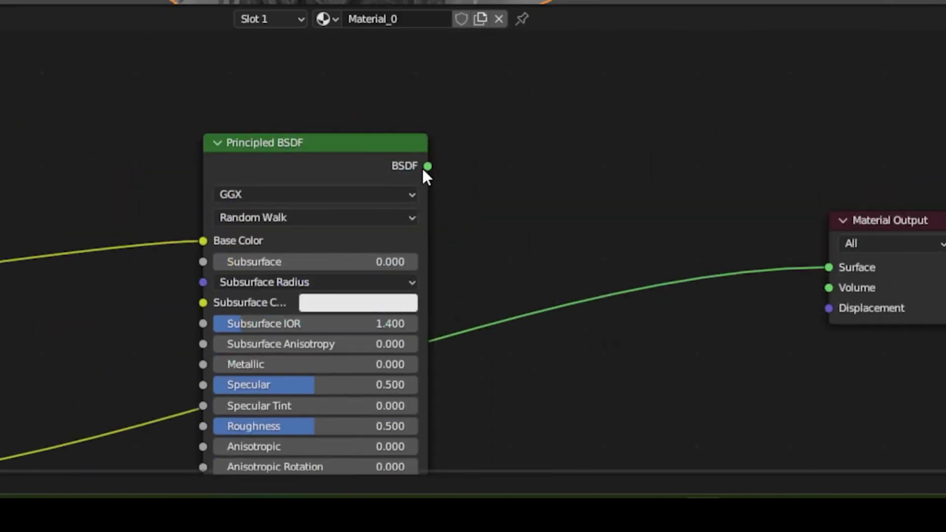
{"action": "left_click_drag", "start_coordinate": [428, 166], "coordinate": [819, 268]}
{"action": "left_click_drag", "start_coordinate": [667, 268], "coordinate": [667, 268]}
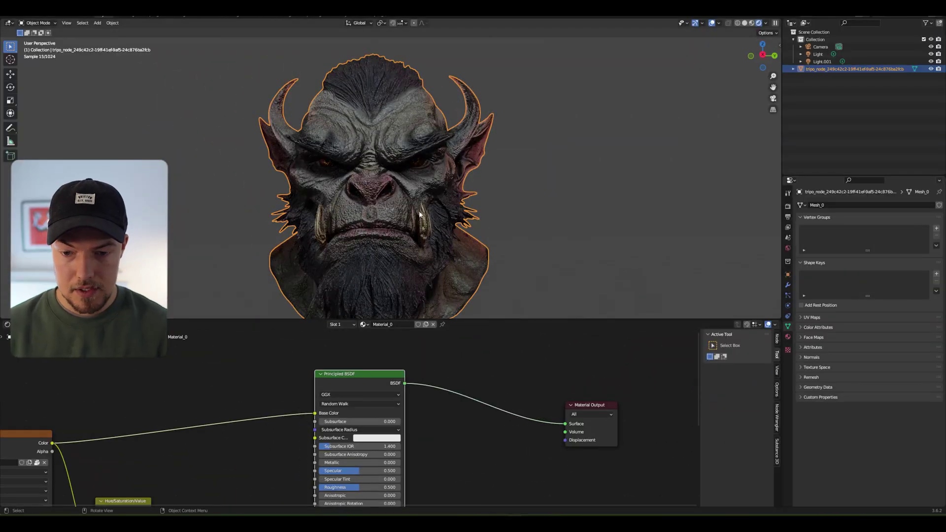
{"action": "middle_click_drag", "start_coordinate": [411, 408], "coordinate": [427, 328]}
Lower the Bump node's Strength to 0.1.
{"action": "middle_click_drag", "start_coordinate": [535, 355], "coordinate": [589, 319]}
{"action": "scroll", "coordinate": [430, 424], "scroll_direction": "up", "scroll_amount": 3}
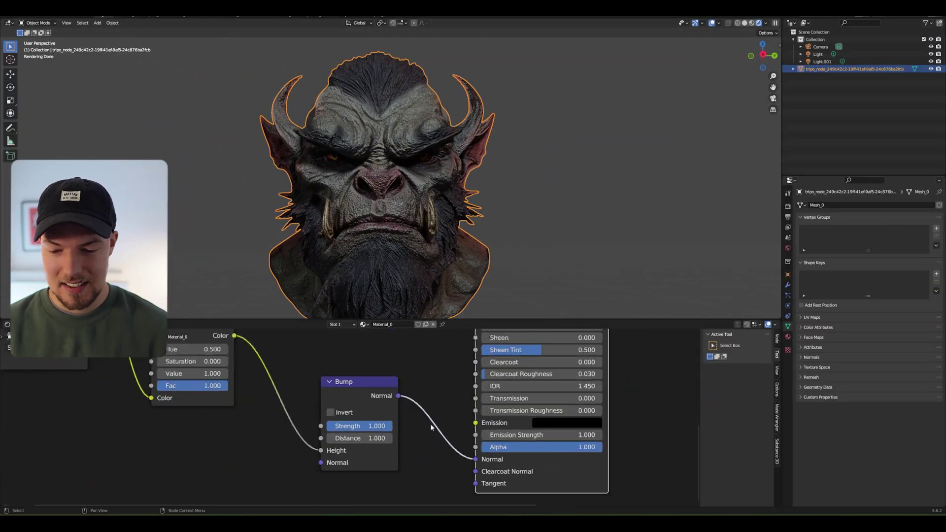
{"action": "left_click_drag", "start_coordinate": [377, 433], "coordinate": [348, 427]}
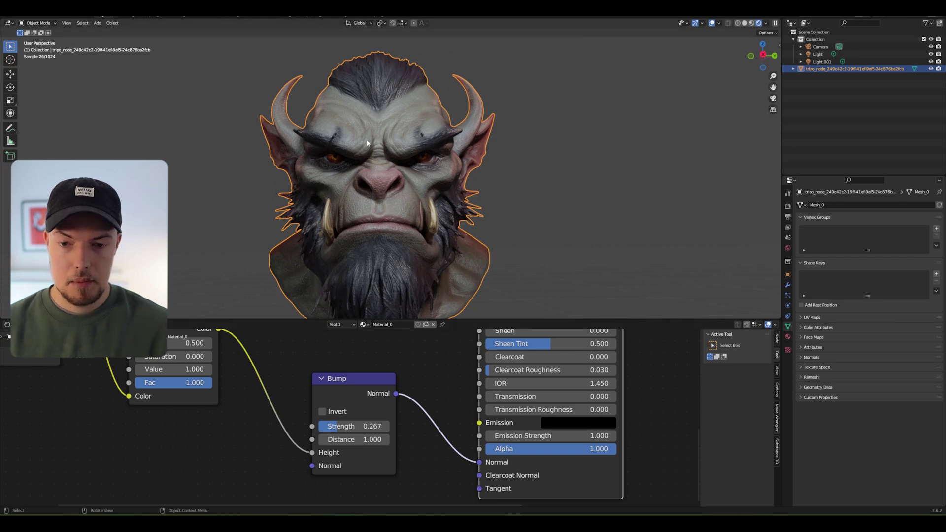
{"action": "type", "text": "0.1"}
{"action": "key", "text": "Return"}
{"action": "scroll", "coordinate": [307, 143], "scroll_direction": "up", "scroll_amount": 3}
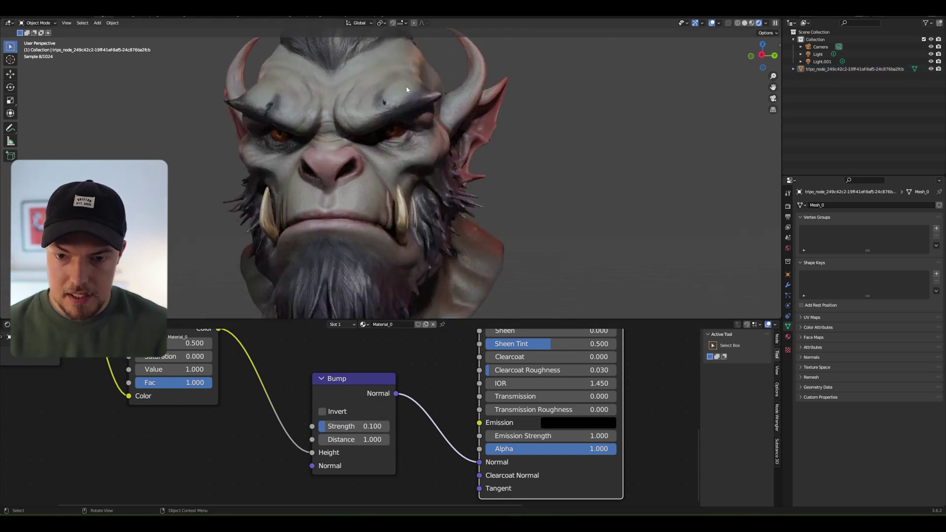
{"action": "scroll", "coordinate": [366, 118], "scroll_direction": "up", "scroll_amount": 3}
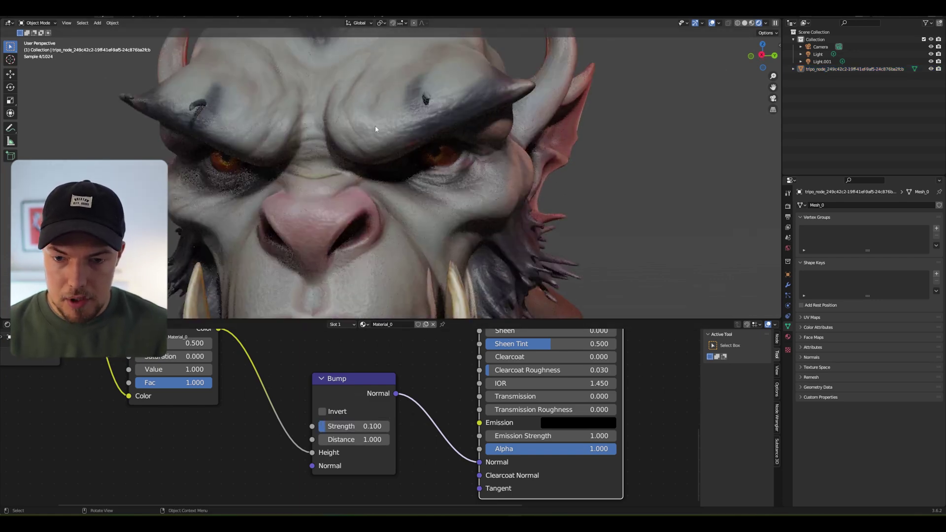
{"action": "scroll", "coordinate": [452, 136], "scroll_direction": "down", "scroll_amount": 5}
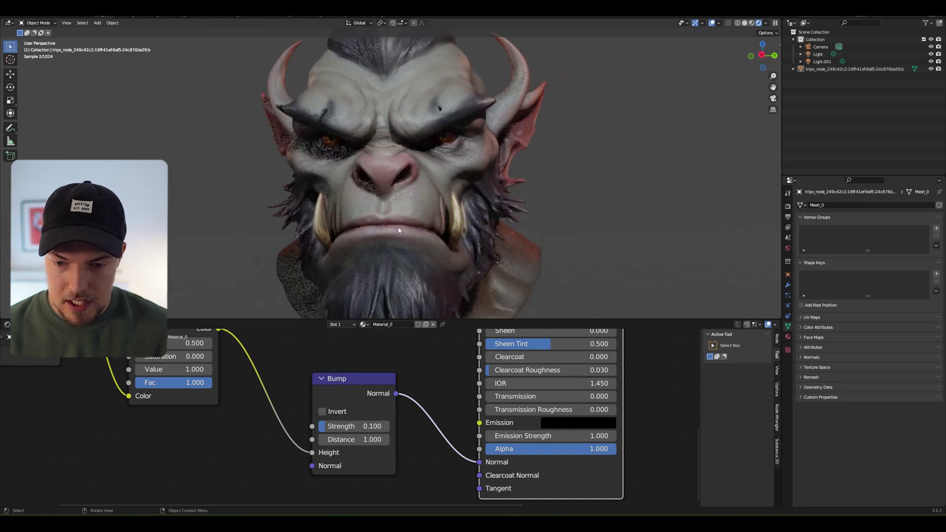
{"action": "scroll", "coordinate": [232, 446], "scroll_direction": "down", "scroll_amount": 3}
{"action": "middle_click_drag", "start_coordinate": [434, 413], "coordinate": [410, 426]}
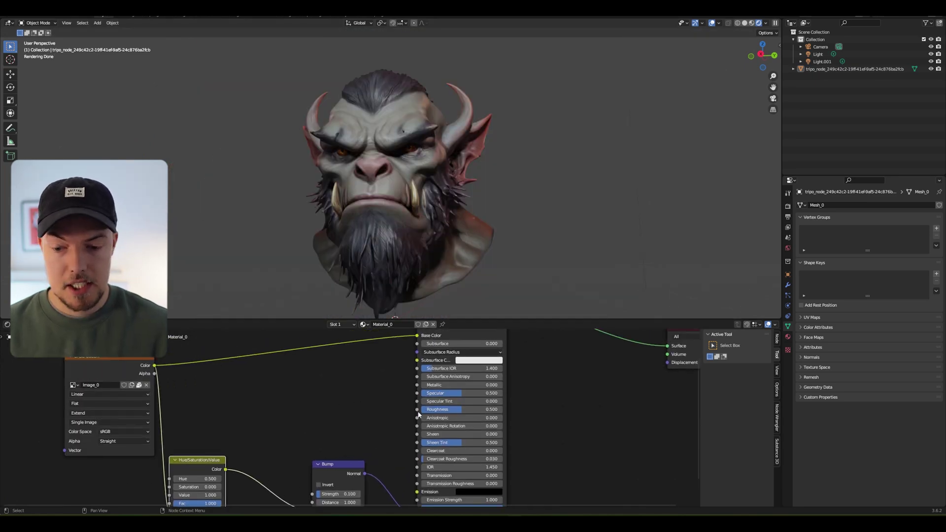
Raise the Principled BSDF Specular to 1.000 and drop Roughness to 0, checking the gloss.
{"action": "scroll", "coordinate": [385, 178], "scroll_direction": "up", "scroll_amount": 3}
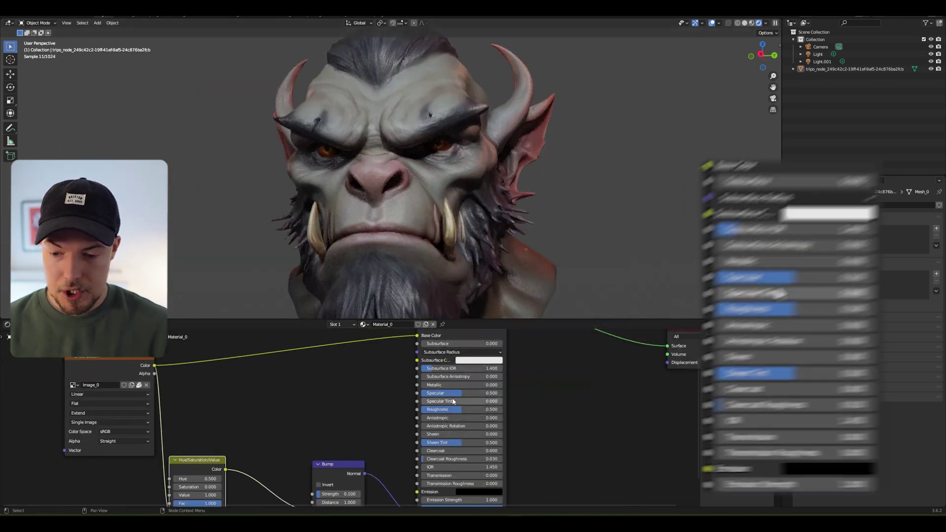
{"action": "left_click_drag", "start_coordinate": [459, 393], "coordinate": [496, 393]}
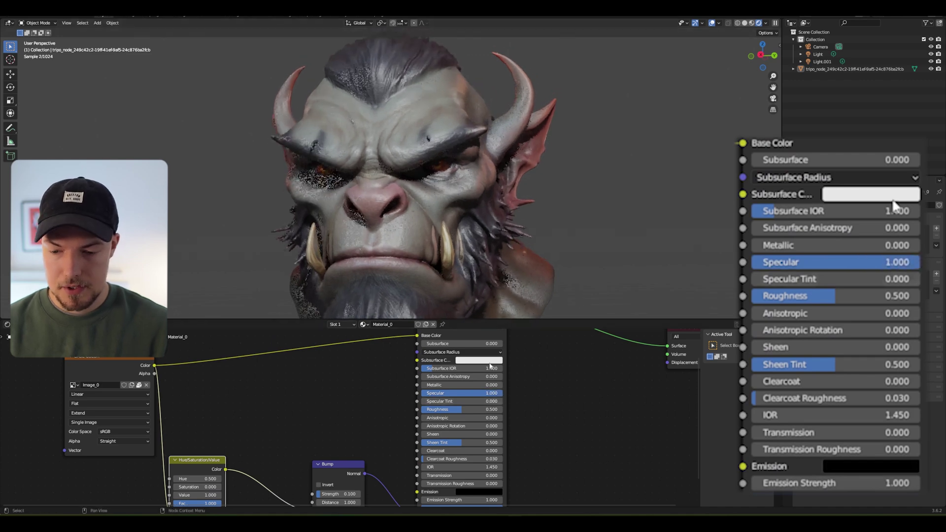
{"action": "left_click_drag", "start_coordinate": [459, 409], "coordinate": [420, 410]}
{"action": "middle_click_drag", "start_coordinate": [434, 148], "coordinate": [396, 75]}
{"action": "middle_click_drag", "start_coordinate": [384, 243], "coordinate": [392, 163]}
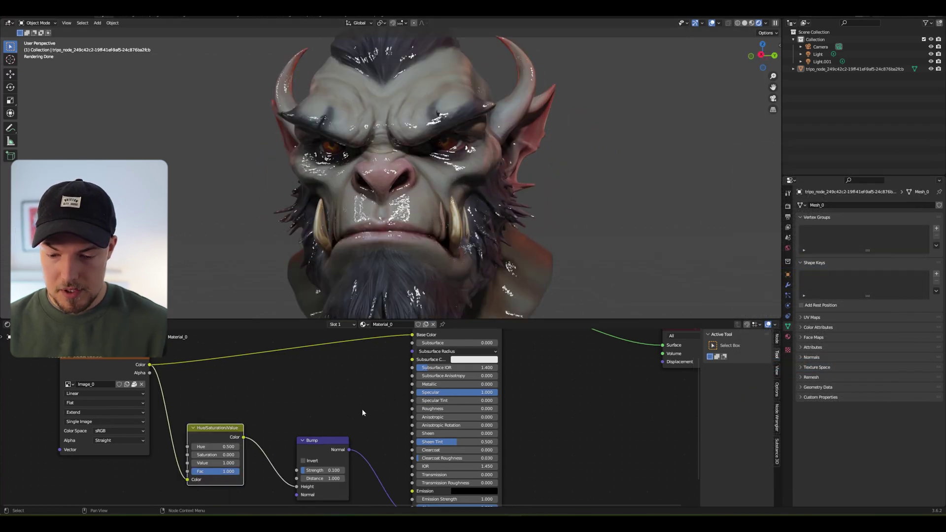
Link the Hue/Saturation/Value Color output into the BSDF Roughness socket.
{"action": "middle_click_drag", "start_coordinate": [363, 413], "coordinate": [351, 390]}
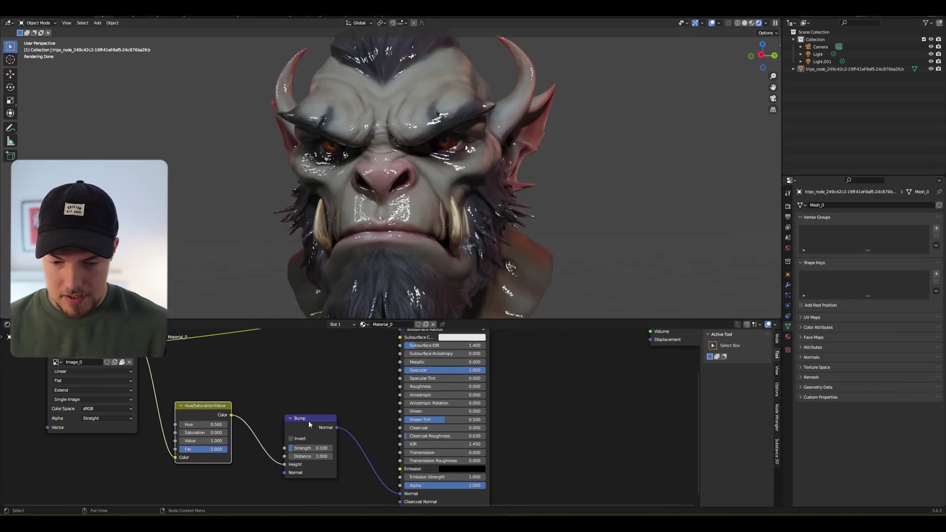
{"action": "middle_click_drag", "start_coordinate": [243, 417], "coordinate": [205, 477]}
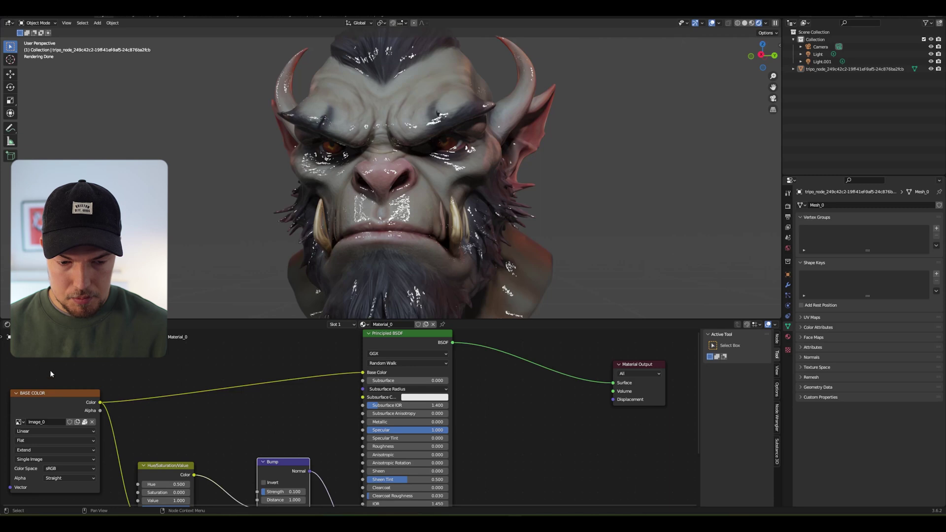
{"action": "middle_click_drag", "start_coordinate": [51, 375], "coordinate": [133, 381]}
{"action": "middle_click_drag", "start_coordinate": [260, 442], "coordinate": [228, 443]}
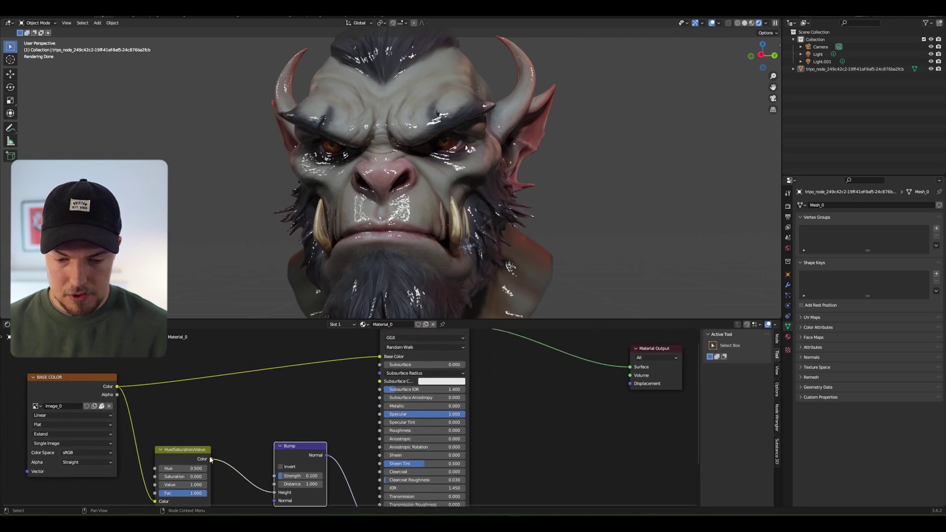
{"action": "left_click_drag", "start_coordinate": [210, 459], "coordinate": [232, 439]}
{"action": "left_click_drag", "start_coordinate": [376, 431], "coordinate": [381, 433]}
{"action": "middle_click_drag", "start_coordinate": [351, 379], "coordinate": [311, 324]}
{"action": "left_click_drag", "start_coordinate": [262, 406], "coordinate": [263, 449]}
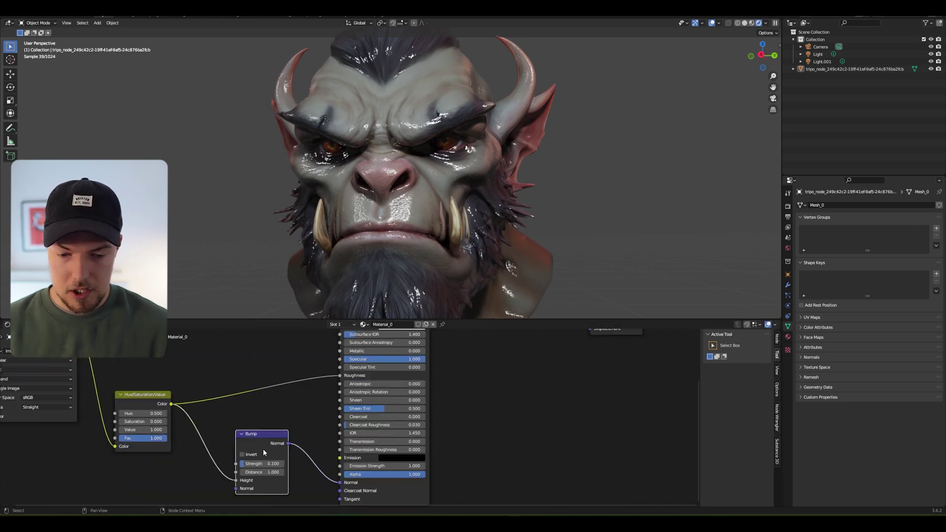
{"action": "middle_click_drag", "start_coordinate": [264, 453], "coordinate": [265, 480]}
{"action": "key", "text": "shift+a"}
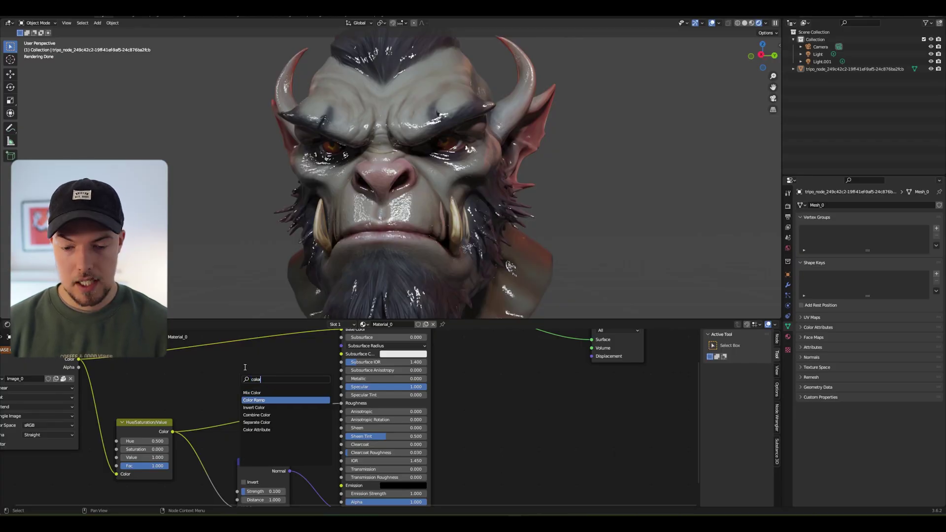
Insert a Color Ramp on the Roughness link and set its stop to a very dark grey.
{"action": "key", "text": "Return"}
{"action": "left_click", "coordinate": [242, 370]}
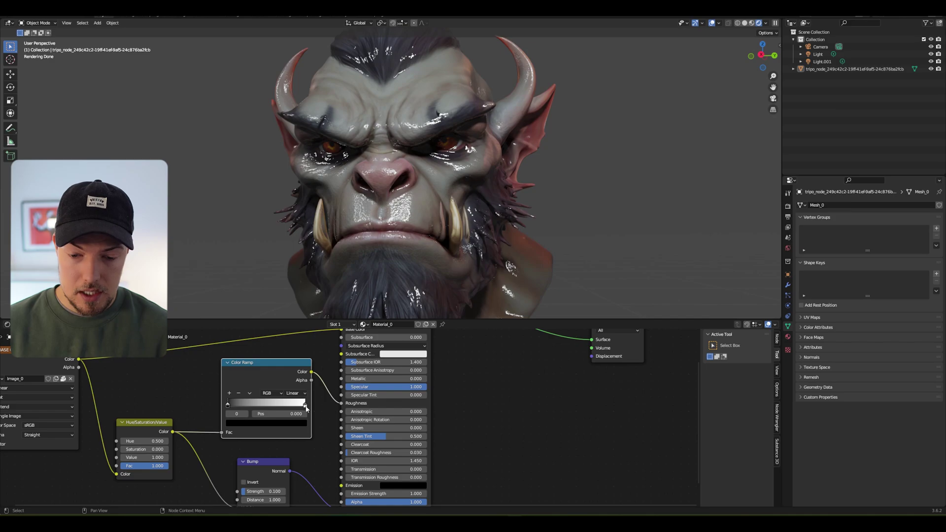
{"action": "scroll", "coordinate": [306, 408], "scroll_direction": "up", "scroll_amount": 3}
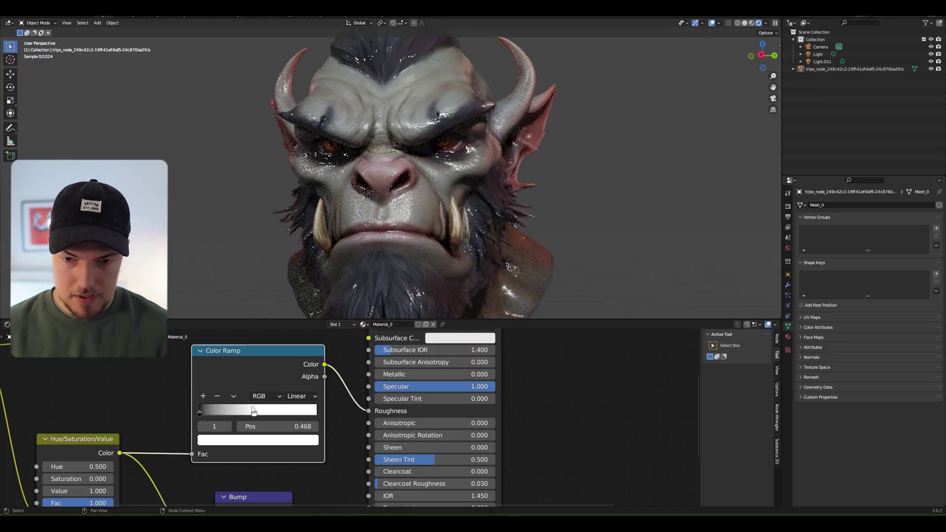
{"action": "left_click_drag", "start_coordinate": [219, 411], "coordinate": [205, 412]}
{"action": "left_click", "coordinate": [258, 440]}
{"action": "left_click_drag", "start_coordinate": [293, 359], "coordinate": [293, 314]}
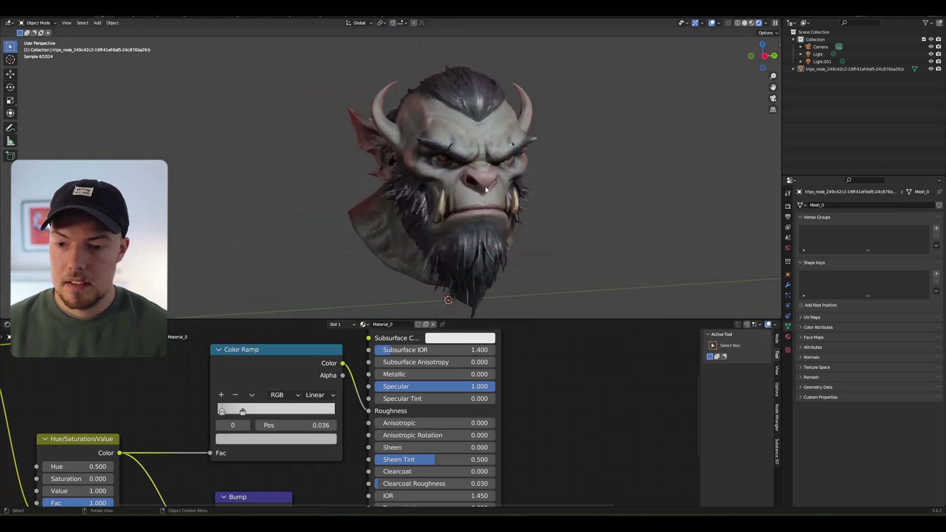
Orbit the view so the orc's head faces forward.
{"action": "middle_click_drag", "start_coordinate": [486, 190], "coordinate": [469, 197]}
{"action": "scroll", "coordinate": [469, 197], "scroll_direction": "up", "scroll_amount": 5}
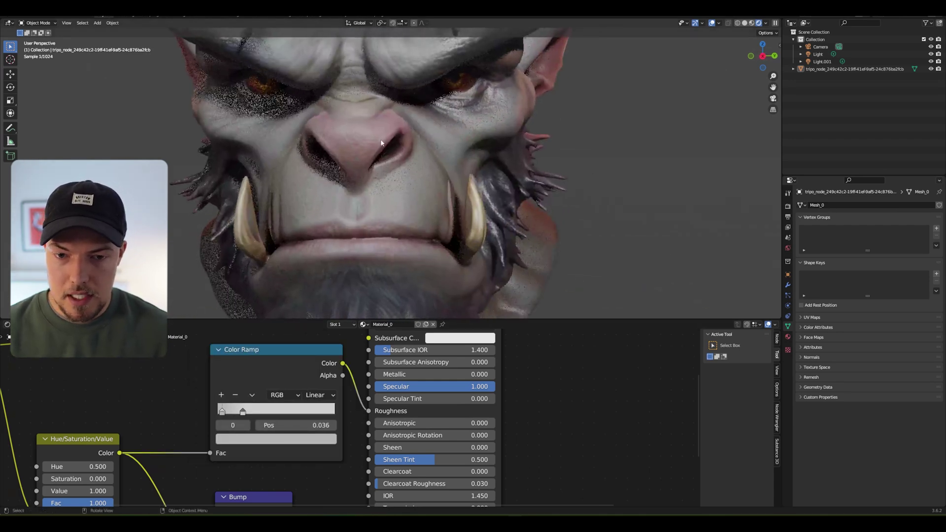
{"action": "scroll", "coordinate": [414, 128], "scroll_direction": "down", "scroll_amount": 2}
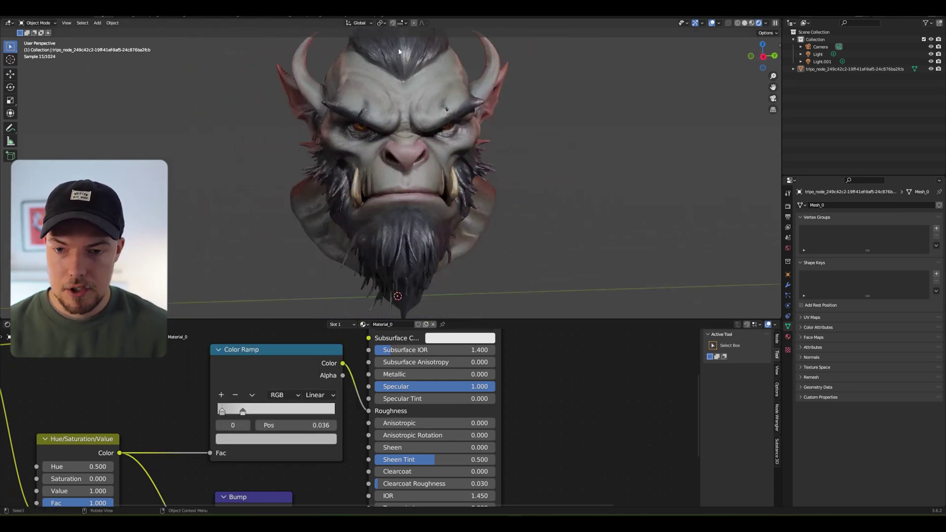
{"action": "scroll", "coordinate": [362, 219], "scroll_direction": "up", "scroll_amount": 2}
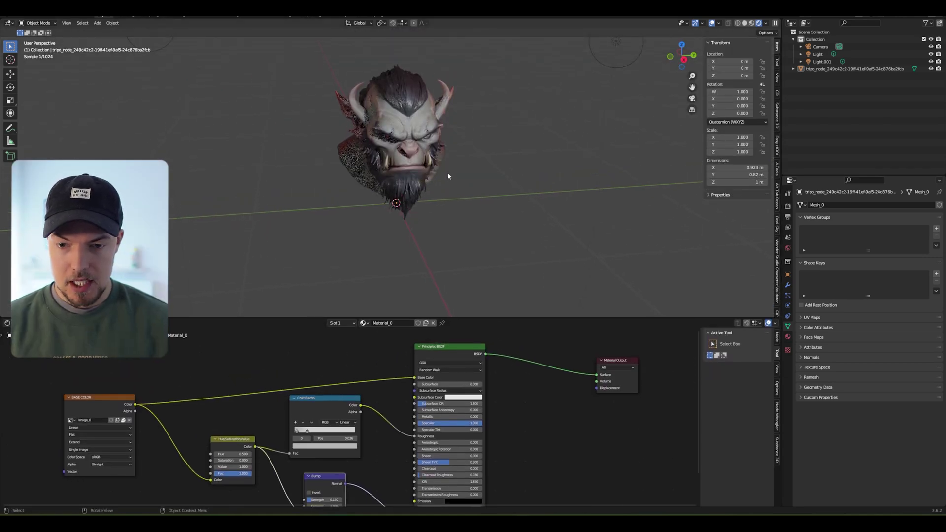
{"action": "middle_click_drag", "start_coordinate": [451, 194], "coordinate": [561, 113]}
{"action": "scroll", "coordinate": [351, 155], "scroll_direction": "up", "scroll_amount": 2}
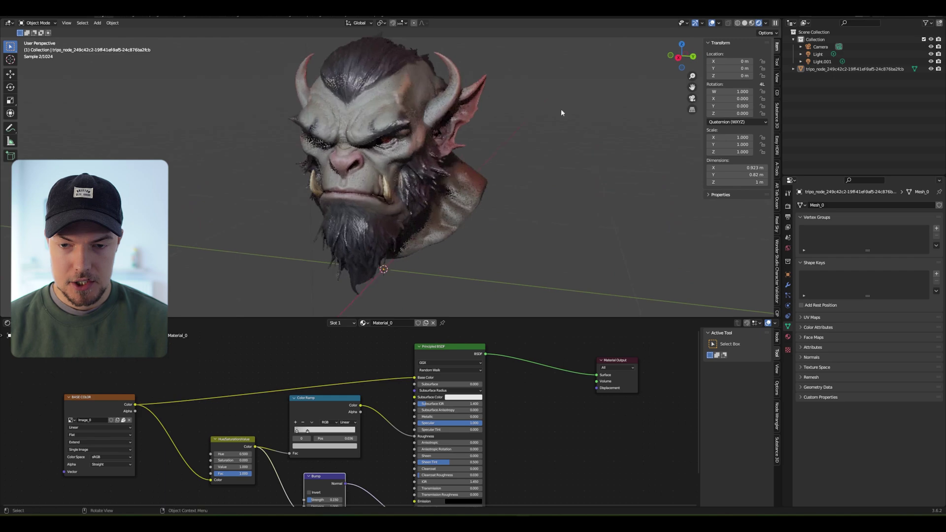
{"action": "middle_click_drag", "start_coordinate": [332, 167], "coordinate": [560, 90]}
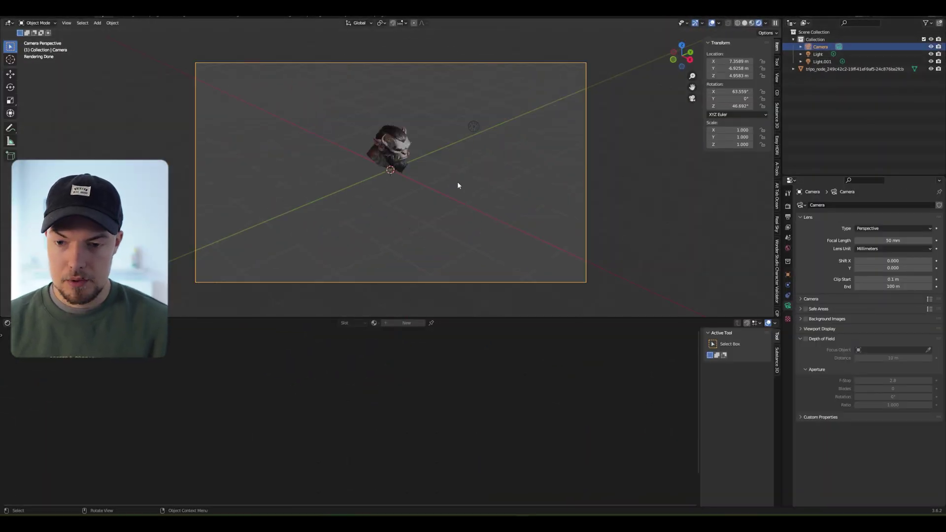
{"action": "key", "text": "n"}
{"action": "key", "text": "n"}
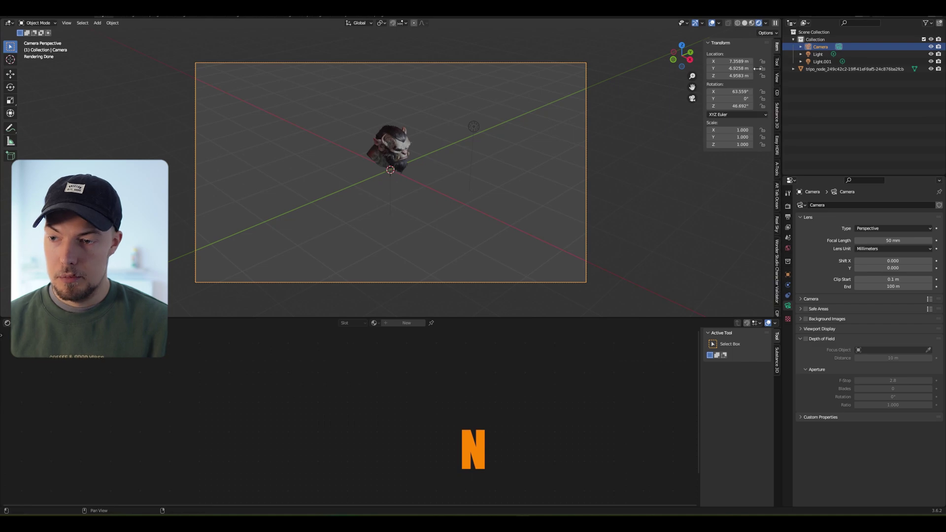
{"action": "left_click", "coordinate": [778, 78]}
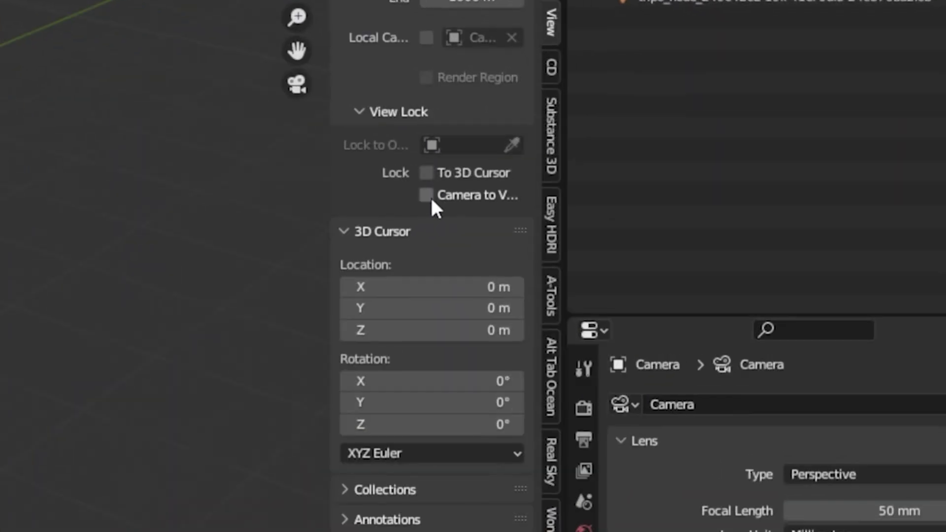
{"action": "left_click", "coordinate": [737, 137]}
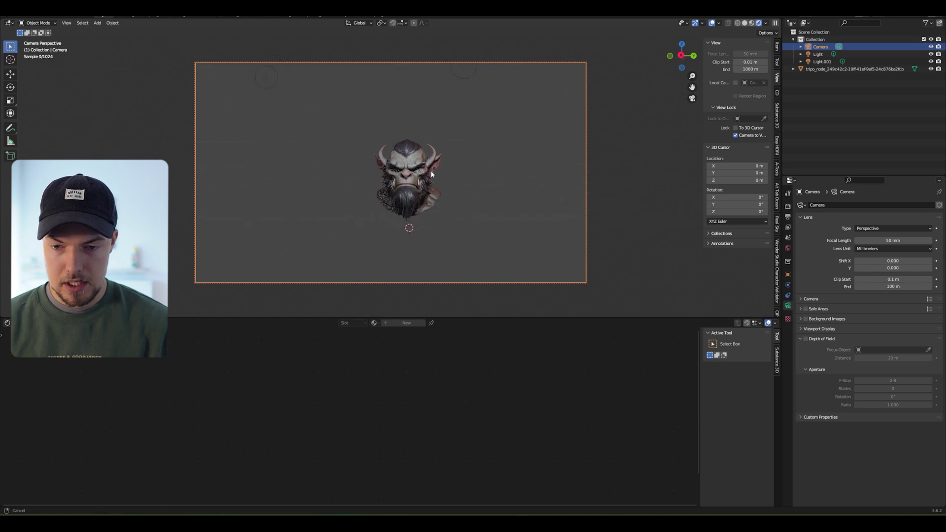
{"action": "scroll", "coordinate": [454, 186], "scroll_direction": "up", "scroll_amount": 3}
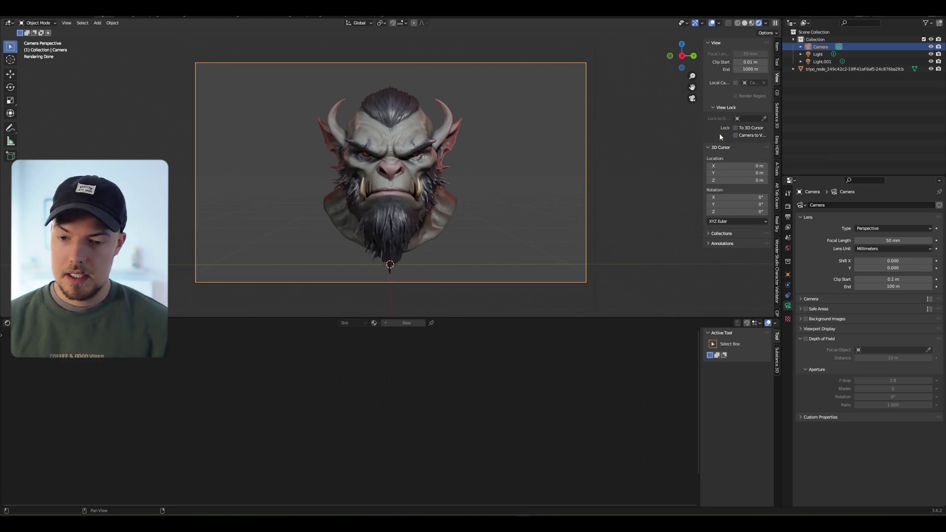
{"action": "middle_click_drag", "start_coordinate": [420, 116], "coordinate": [334, 141]}
{"action": "key", "text": "KP_0"}
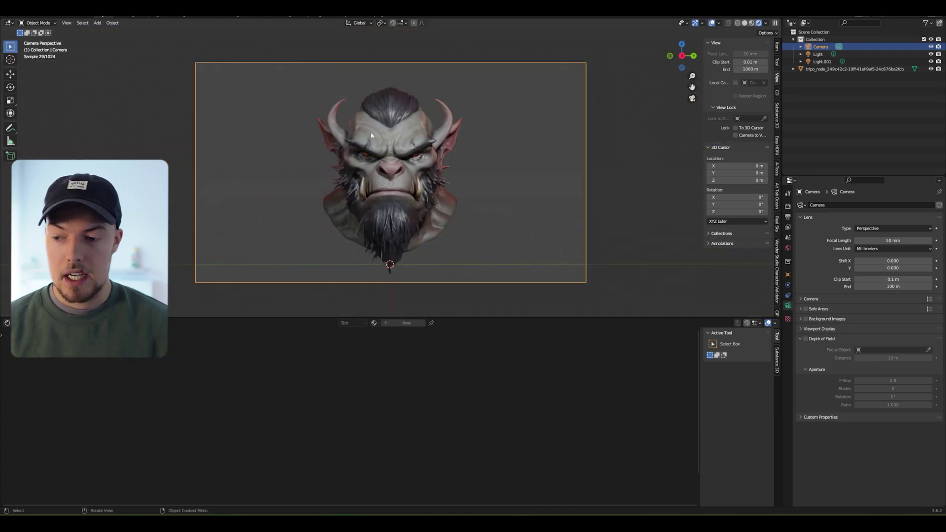
Render the orc bust from the camera in Cycles using Render Animation.
{"action": "left_click", "coordinate": [47, 16]}
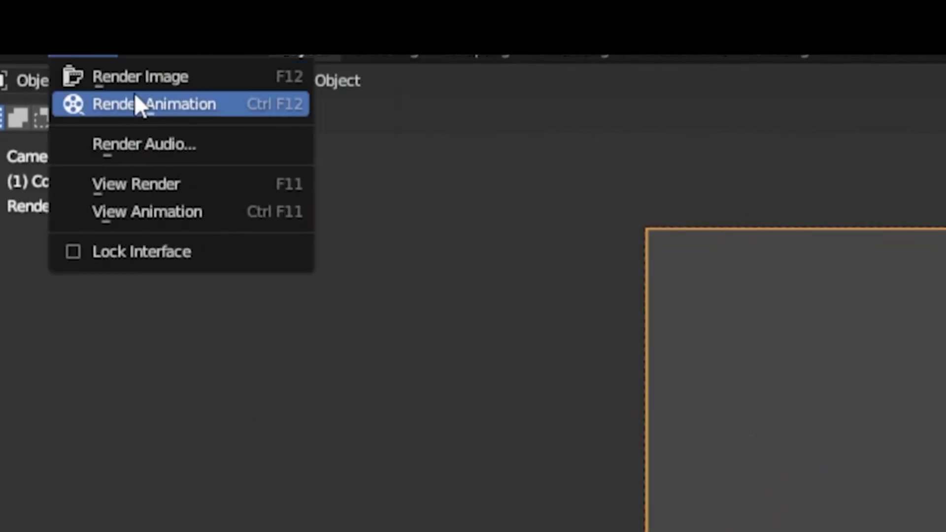
{"action": "left_click", "coordinate": [127, 78]}
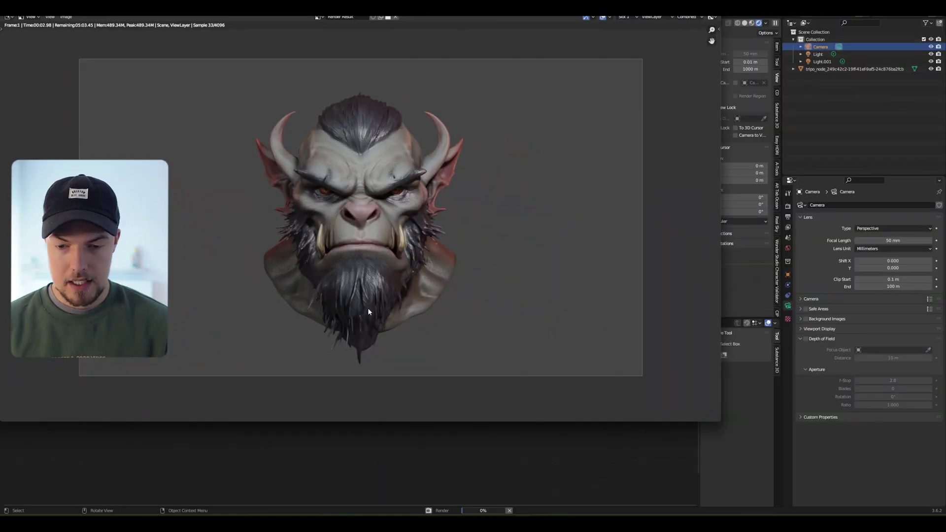
{"action": "left_click", "coordinate": [67, 17]}
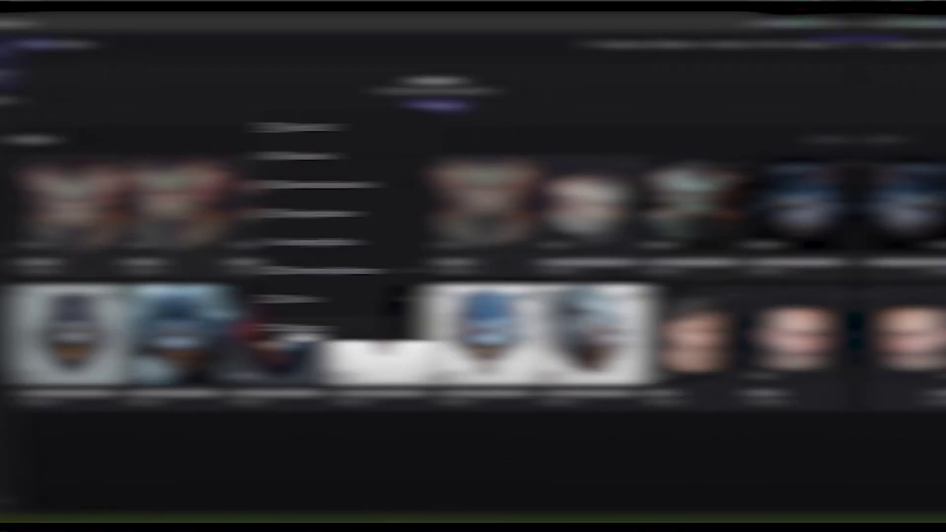
Open Texture AI, then switch to the new Texture Generation App with its orange dinosaur sample.
{"action": "left_click", "coordinate": [27, 285]}
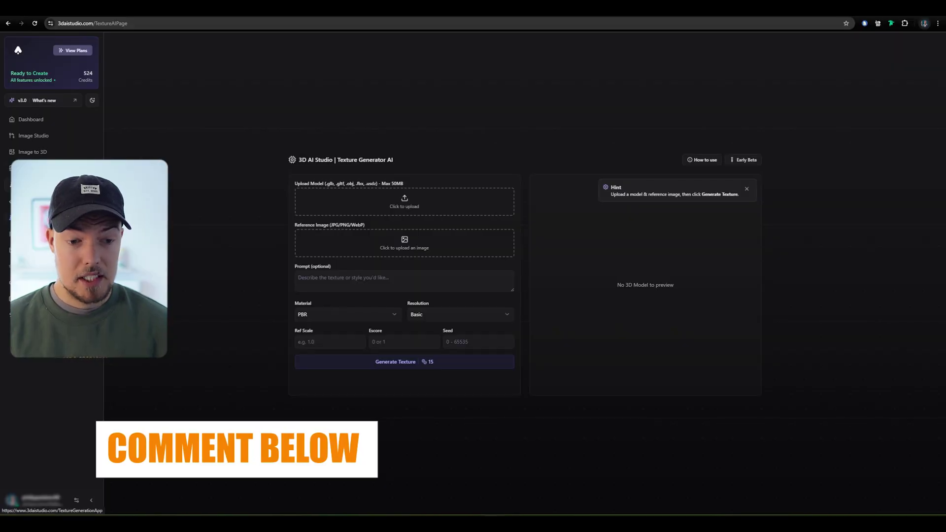
{"action": "left_click", "coordinate": [30, 200]}
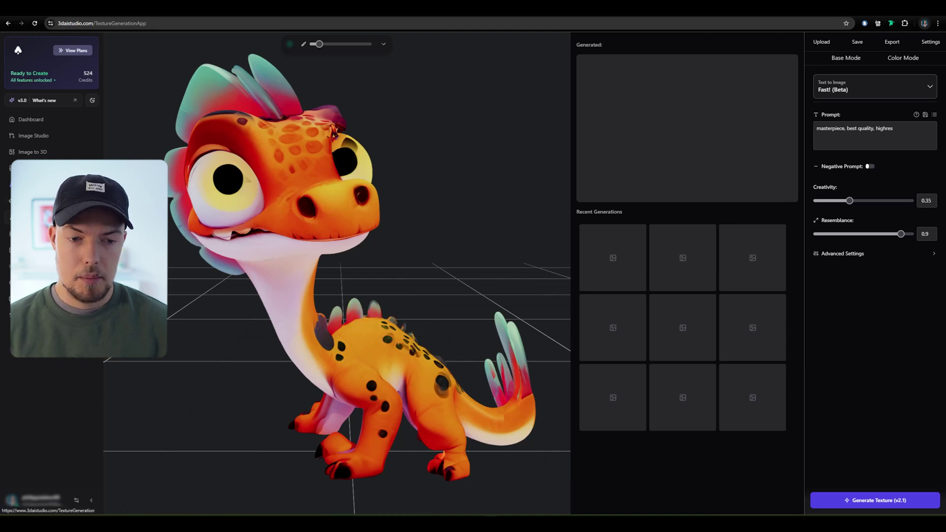
Orbit and zoom the orange dinosaur sample, then visit the Dashboard of saved files.
{"action": "left_click_drag", "start_coordinate": [450, 250], "coordinate": [437, 222]}
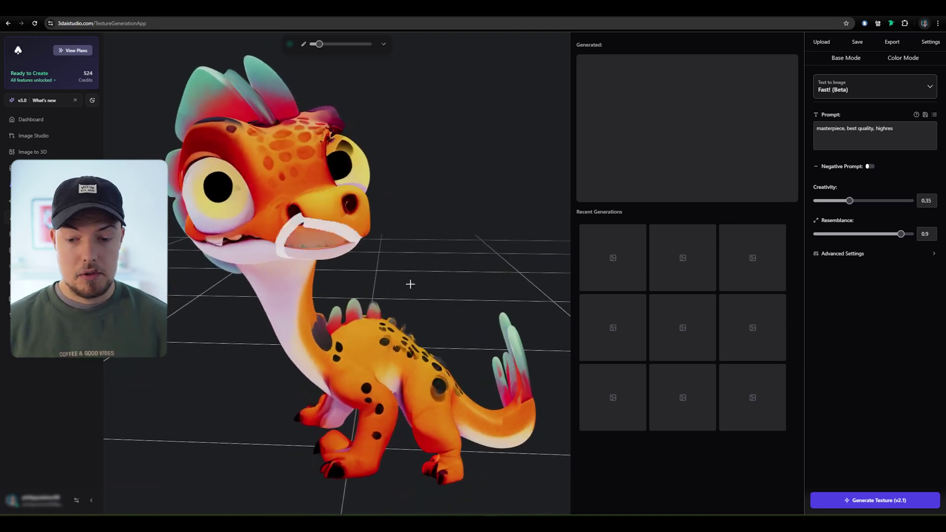
{"action": "scroll", "coordinate": [380, 260], "scroll_direction": "down", "scroll_amount": 5}
{"action": "scroll", "coordinate": [380, 260], "scroll_direction": "up", "scroll_amount": 4}
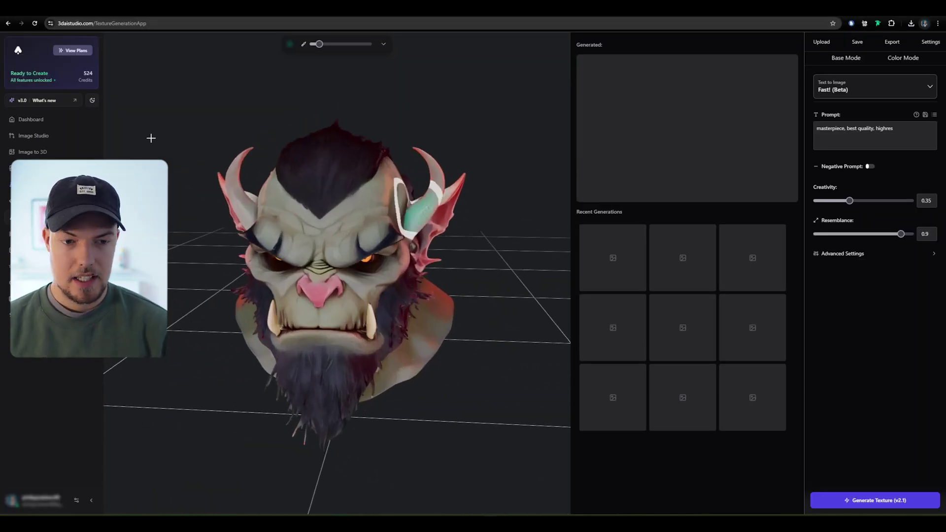
{"action": "left_click", "coordinate": [31, 120]}
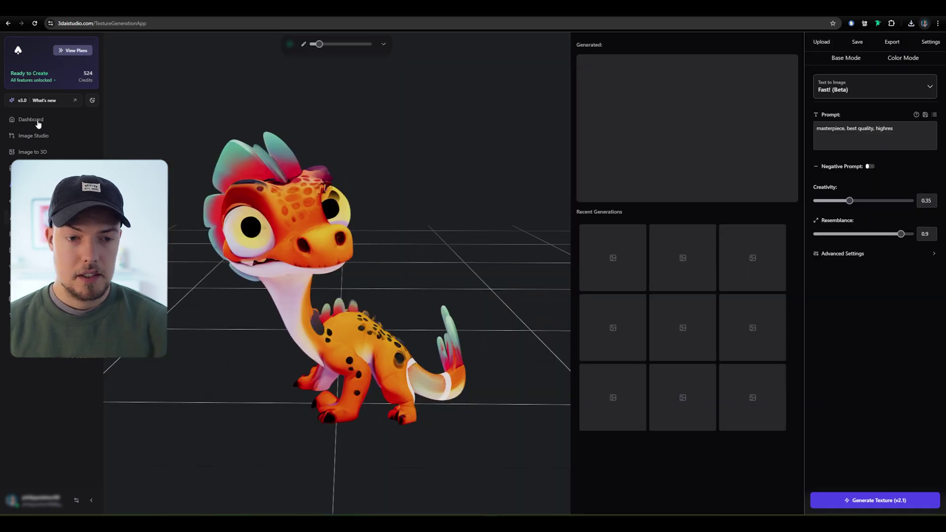
Upload the orc bust .glb file and frame the orc head in the viewport.
{"action": "left_click", "coordinate": [822, 45]}
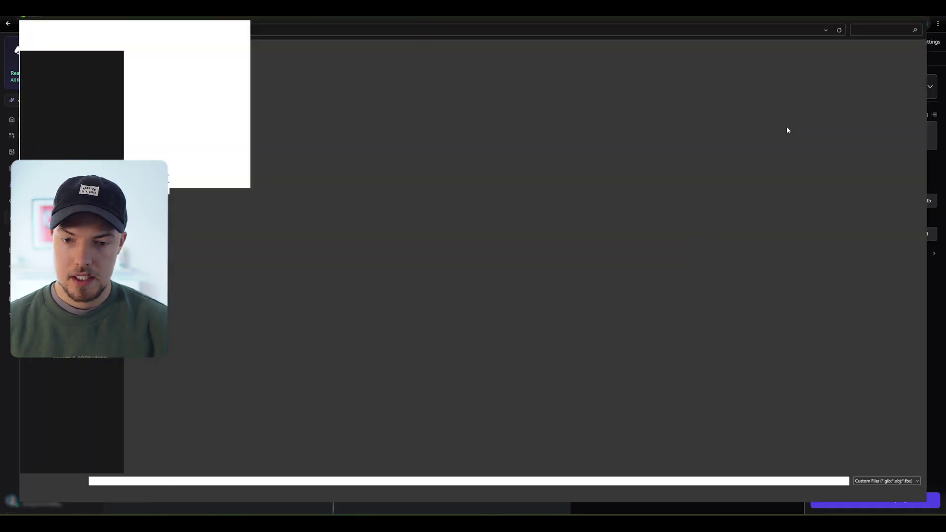
{"action": "left_click", "coordinate": [181, 120]}
{"action": "double_click", "coordinate": [181, 121]}
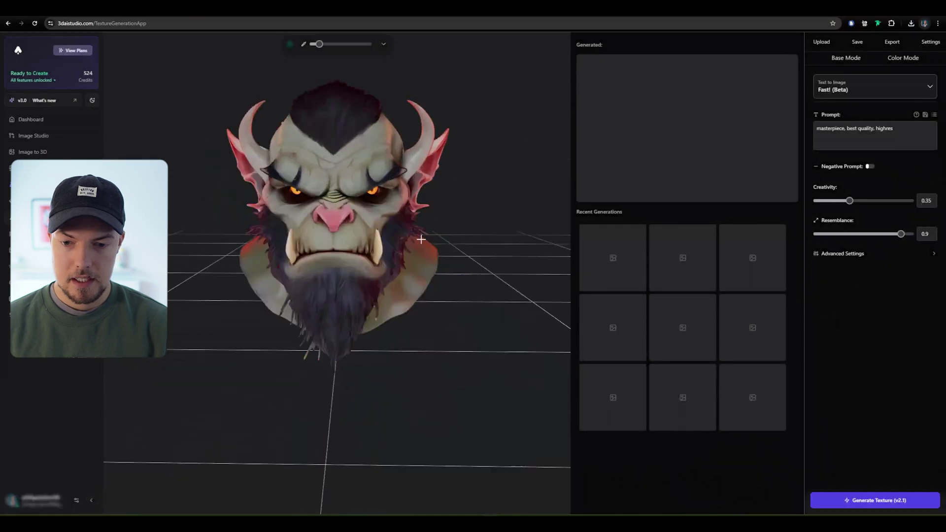
{"action": "mouse_move", "coordinate": [520, 302]}
{"action": "left_mouse_down"}
{"action": "mouse_move", "coordinate": [457, 278]}
{"action": "mouse_move", "coordinate": [515, 268]}
{"action": "mouse_move", "coordinate": [532, 291]}
{"action": "left_mouse_up"}
{"action": "scroll", "coordinate": [467, 272], "scroll_direction": "down", "scroll_amount": 2}
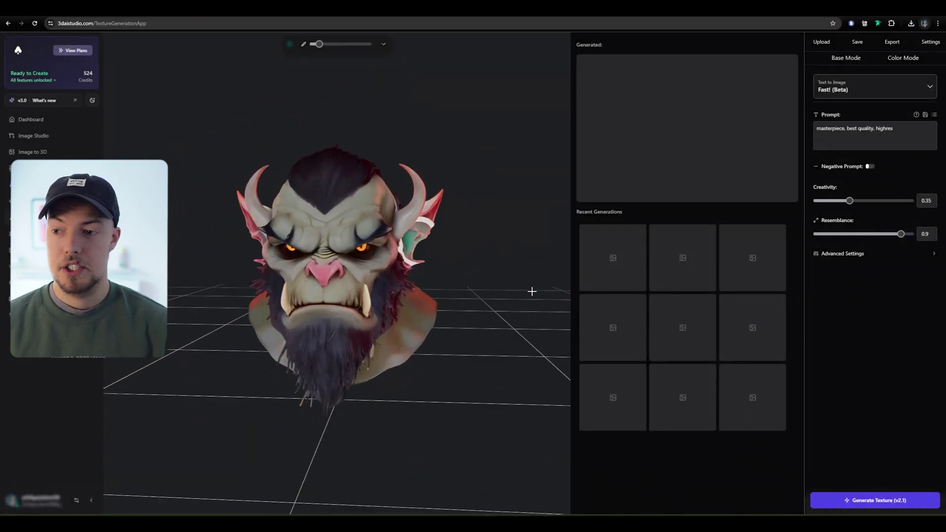
Set the Text to Image model to Original.
{"action": "left_click", "coordinate": [845, 90]}
{"action": "left_click", "coordinate": [859, 127]}
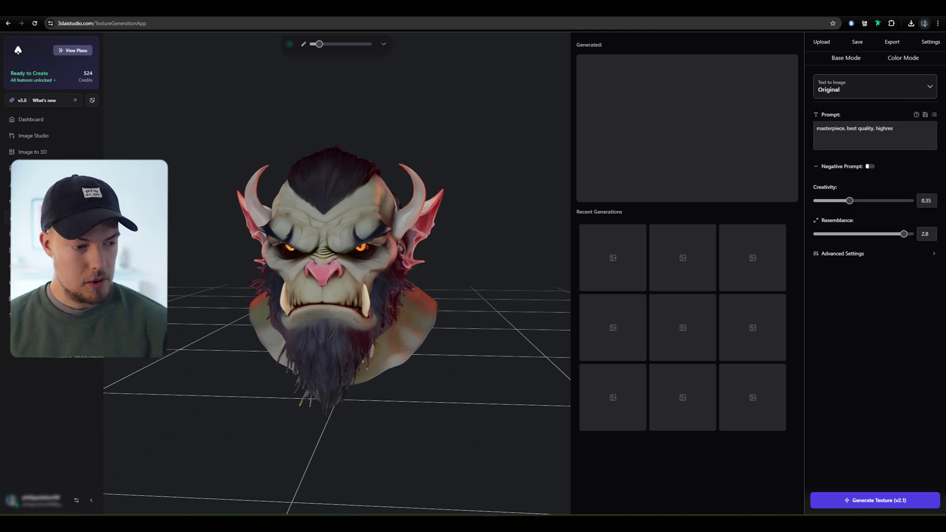
{"action": "left_click", "coordinate": [874, 88]}
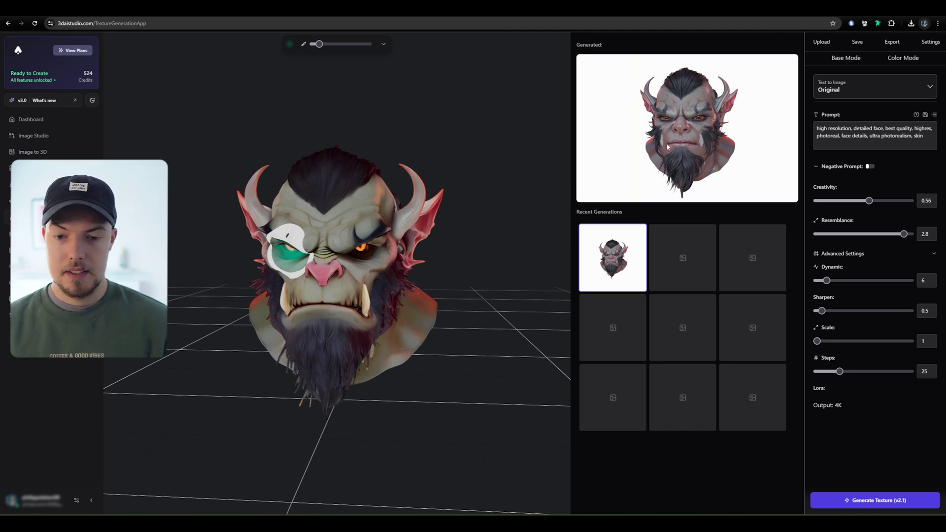
Generate a photoreal orc texture from a three-quarter view and compare the side and front previews.
{"action": "left_click_drag", "start_coordinate": [443, 282], "coordinate": [473, 223]}
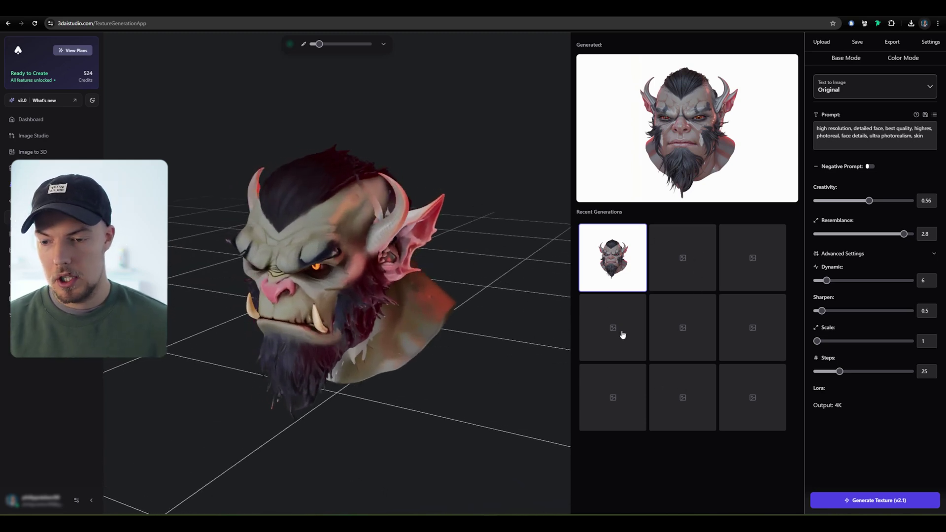
{"action": "left_click", "coordinate": [602, 283]}
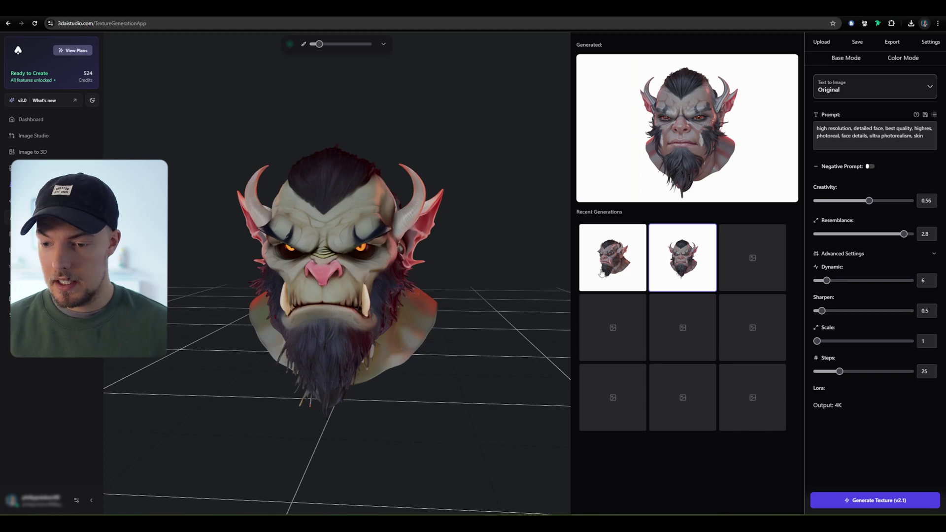
{"action": "left_click", "coordinate": [639, 265]}
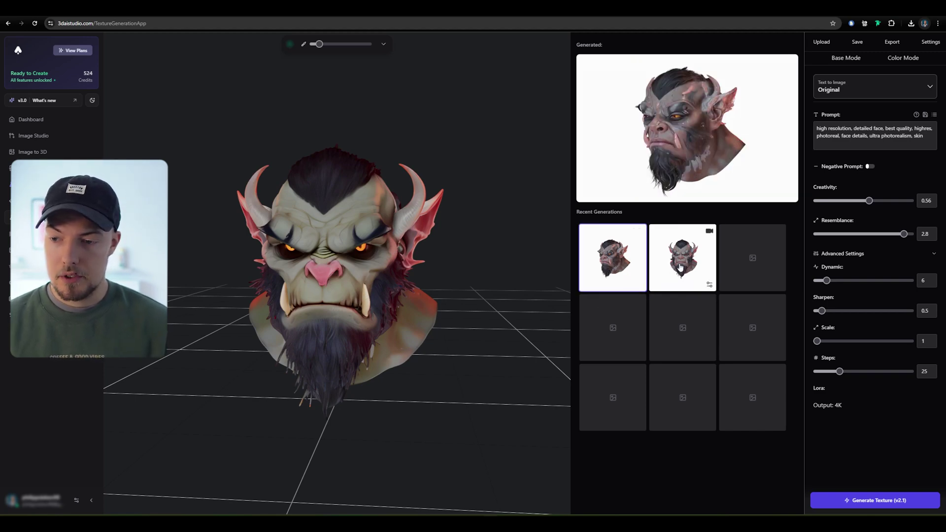
{"action": "left_click", "coordinate": [659, 281]}
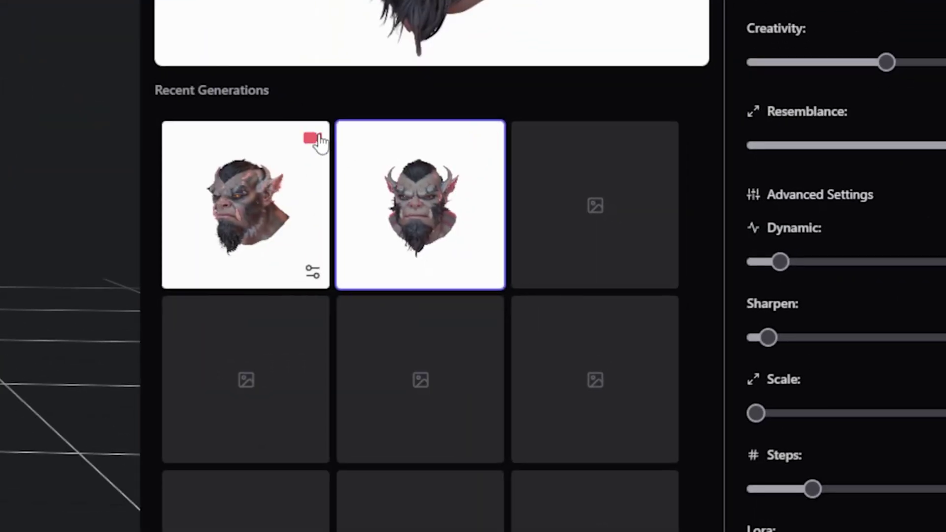
{"action": "left_click", "coordinate": [643, 234]}
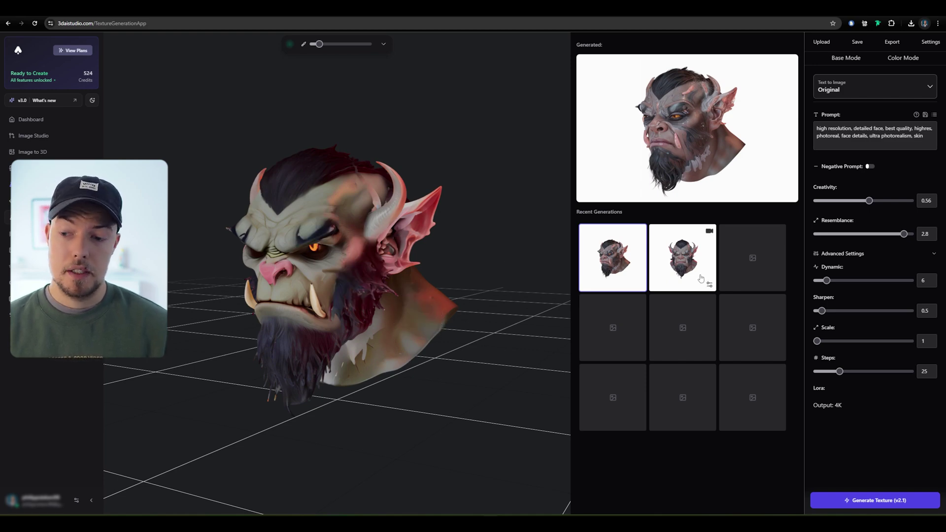
Brush the side-view generation onto the orc's brow, eye, ear and cheek.
{"action": "mouse_move", "coordinate": [333, 244]}
{"action": "left_mouse_down"}
{"action": "mouse_move", "coordinate": [339, 199]}
{"action": "mouse_move", "coordinate": [331, 197]}
{"action": "mouse_move", "coordinate": [319, 215]}
{"action": "mouse_move", "coordinate": [343, 218]}
{"action": "mouse_move", "coordinate": [348, 238]}
{"action": "mouse_move", "coordinate": [309, 296]}
{"action": "mouse_move", "coordinate": [272, 254]}
{"action": "mouse_move", "coordinate": [309, 306]}
{"action": "mouse_move", "coordinate": [360, 276]}
{"action": "mouse_move", "coordinate": [309, 349]}
{"action": "mouse_move", "coordinate": [320, 340]}
{"action": "mouse_move", "coordinate": [277, 312]}
{"action": "mouse_move", "coordinate": [288, 289]}
{"action": "mouse_move", "coordinate": [269, 285]}
{"action": "mouse_move", "coordinate": [307, 330]}
{"action": "left_mouse_up"}
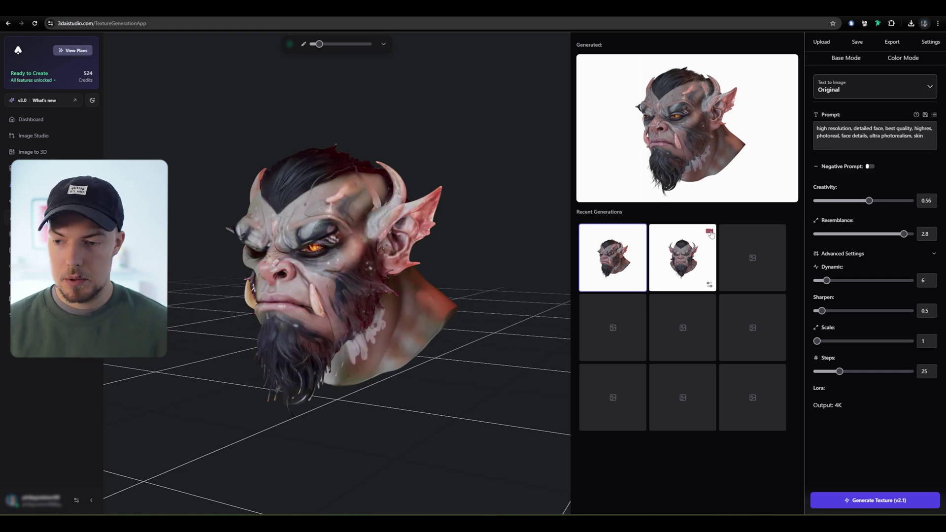
{"action": "left_click", "coordinate": [711, 235]}
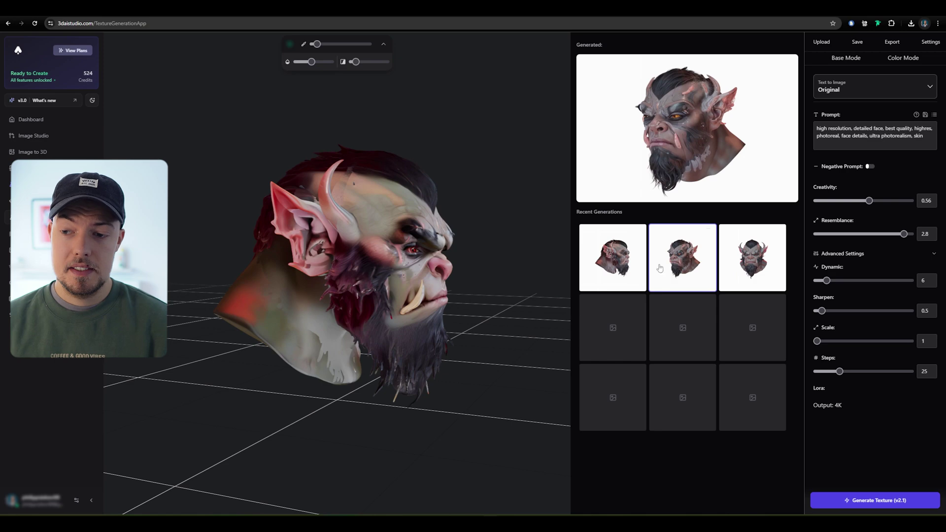
{"action": "left_click", "coordinate": [763, 259]}
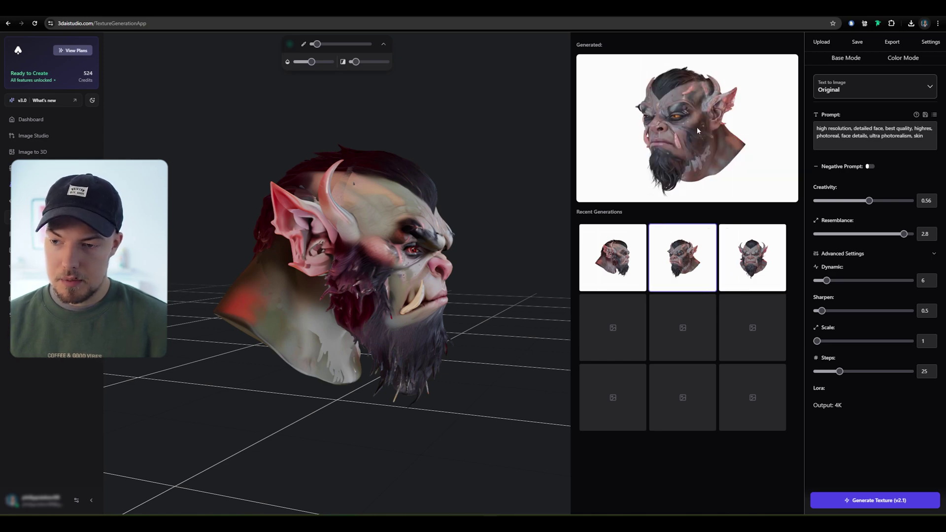
{"action": "left_click", "coordinate": [616, 242]}
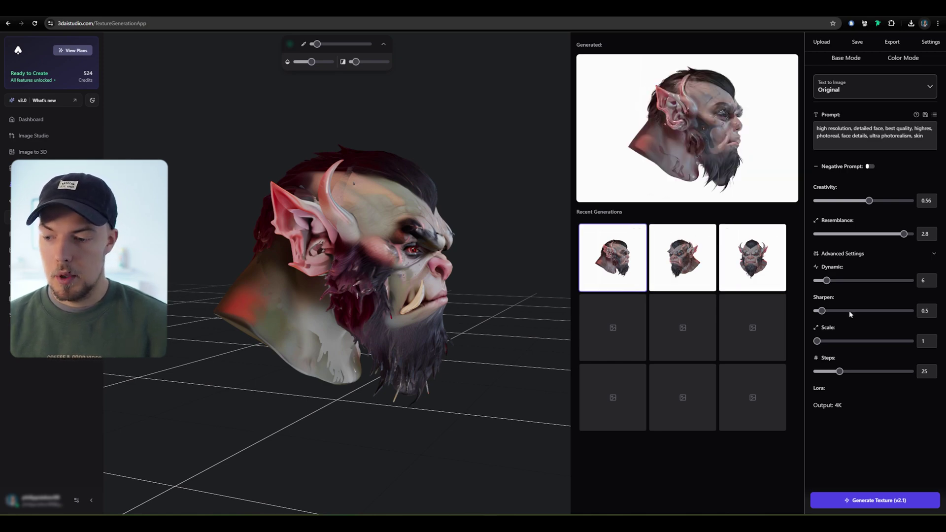
{"action": "mouse_move", "coordinate": [296, 238]}
{"action": "left_mouse_down"}
{"action": "mouse_move", "coordinate": [265, 198]}
{"action": "mouse_move", "coordinate": [312, 225]}
{"action": "mouse_move", "coordinate": [330, 181]}
{"action": "mouse_move", "coordinate": [340, 281]}
{"action": "mouse_move", "coordinate": [327, 283]}
{"action": "mouse_move", "coordinate": [389, 296]}
{"action": "left_mouse_up"}
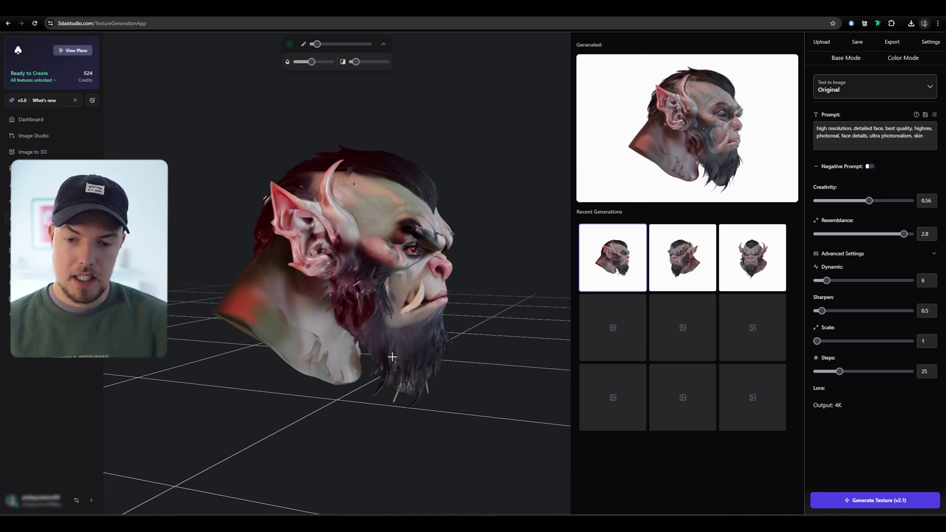
{"action": "left_click", "coordinate": [391, 226]}
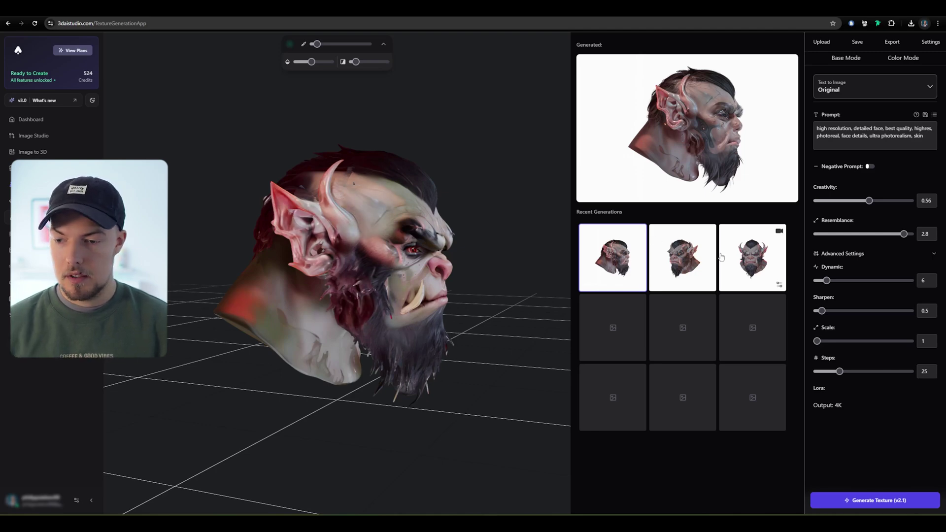